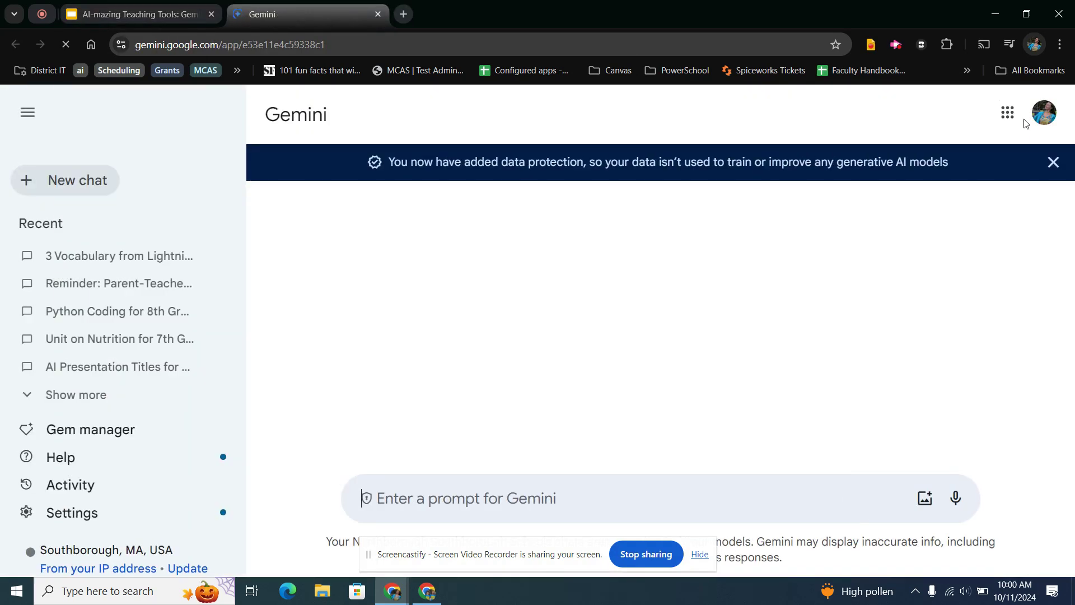
# Step: Look through the Google apps list for Gemini, close it, and dismiss the data protection notice
pyautogui.click(1008, 113)
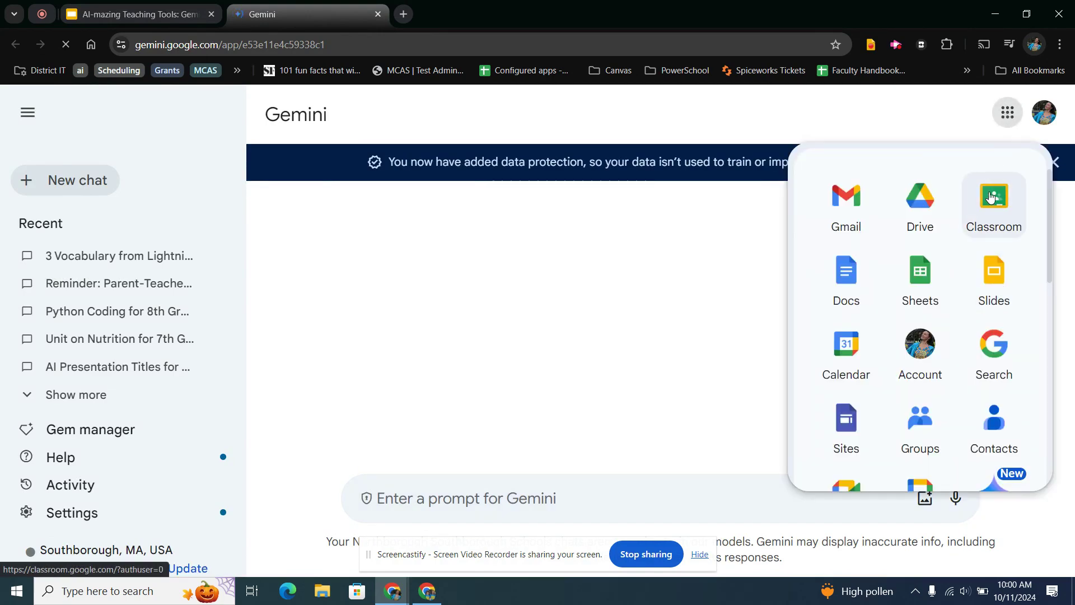
pyautogui.scroll(-1, 1003, 201)
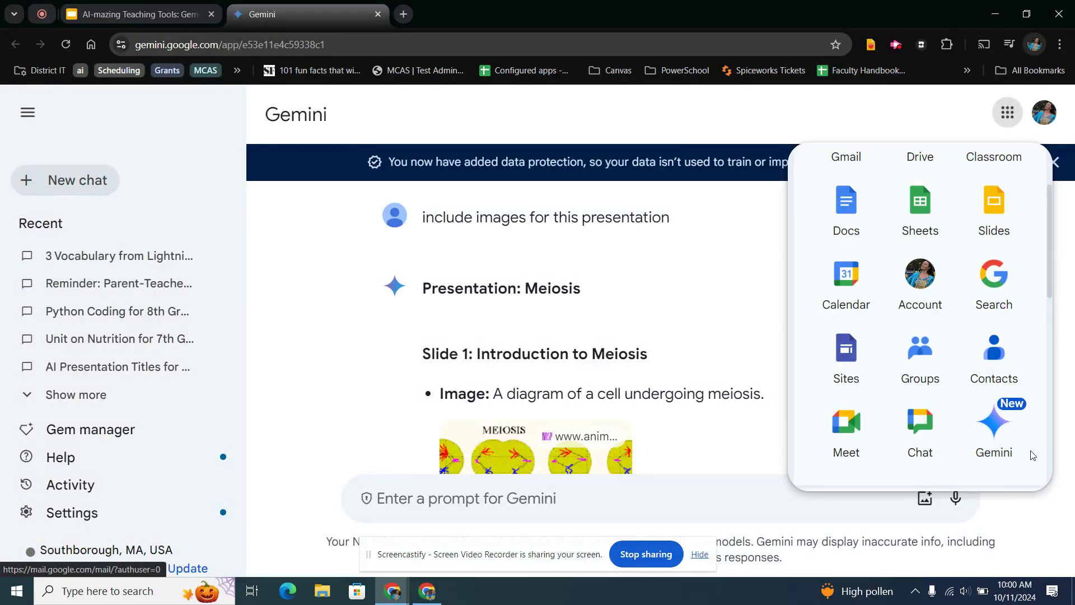
pyautogui.click(911, 140)
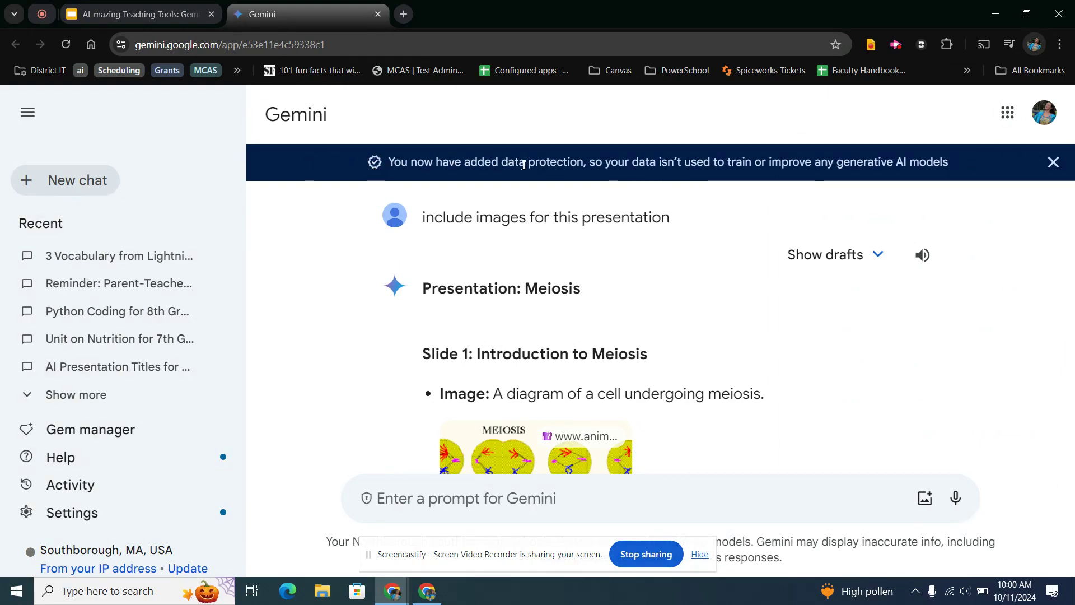
pyautogui.click(1054, 164)
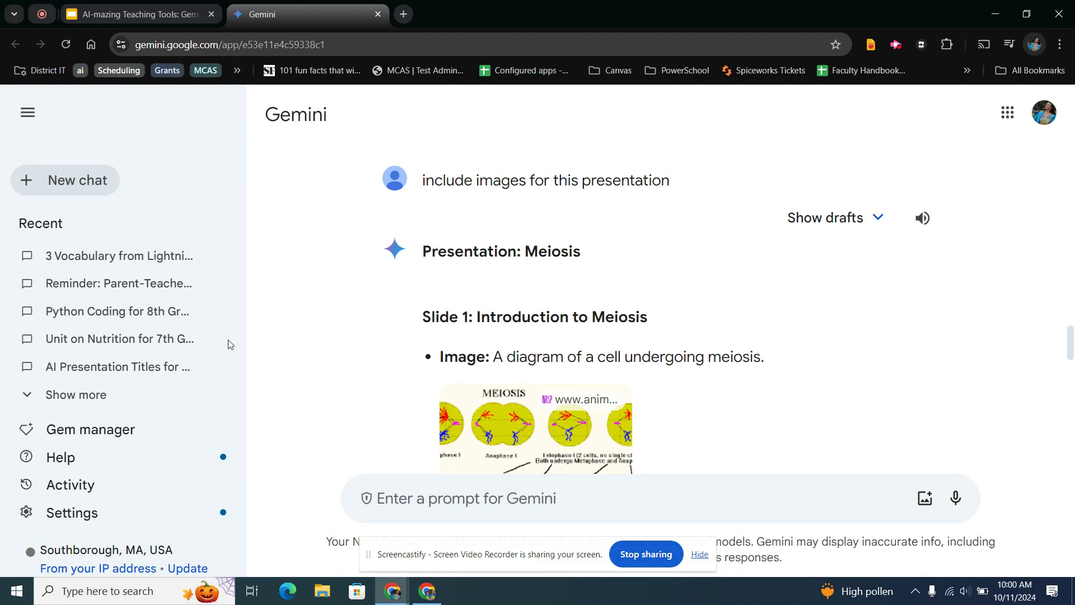
# Step: Open the recent chat on vocabulary from The Lightning Thief and highlight its opening prompt requesting the SEI tier 3 word list
pyautogui.click(108, 259)
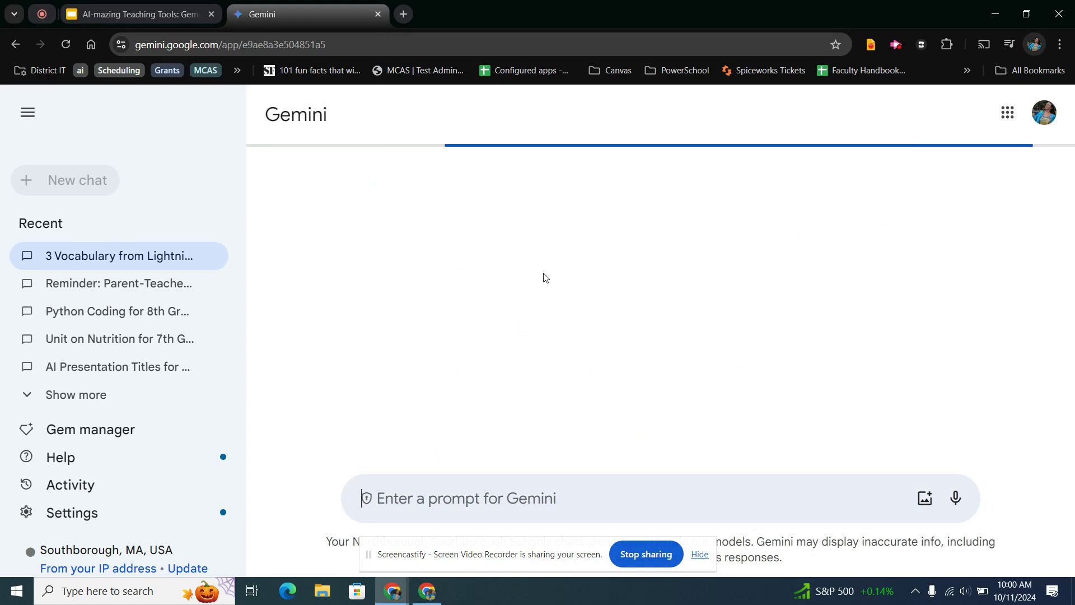
pyautogui.scroll(-15, 653, 264)
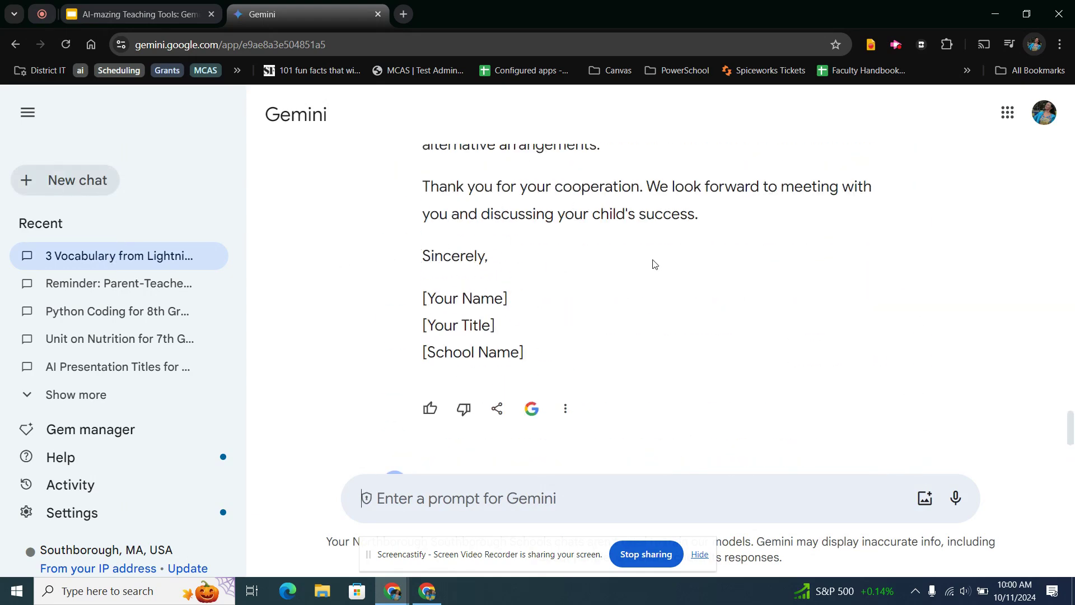
pyautogui.scroll(3, 1071, 406)
pyautogui.scroll(15, 550, 234)
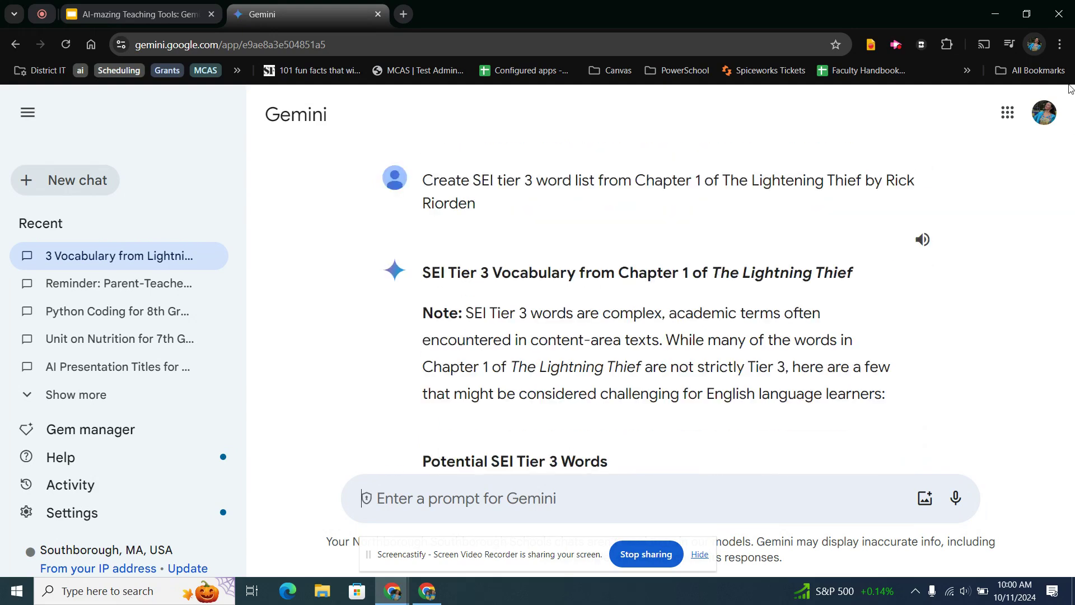
pyautogui.moveTo(425, 177); pyautogui.dragTo(480, 211)
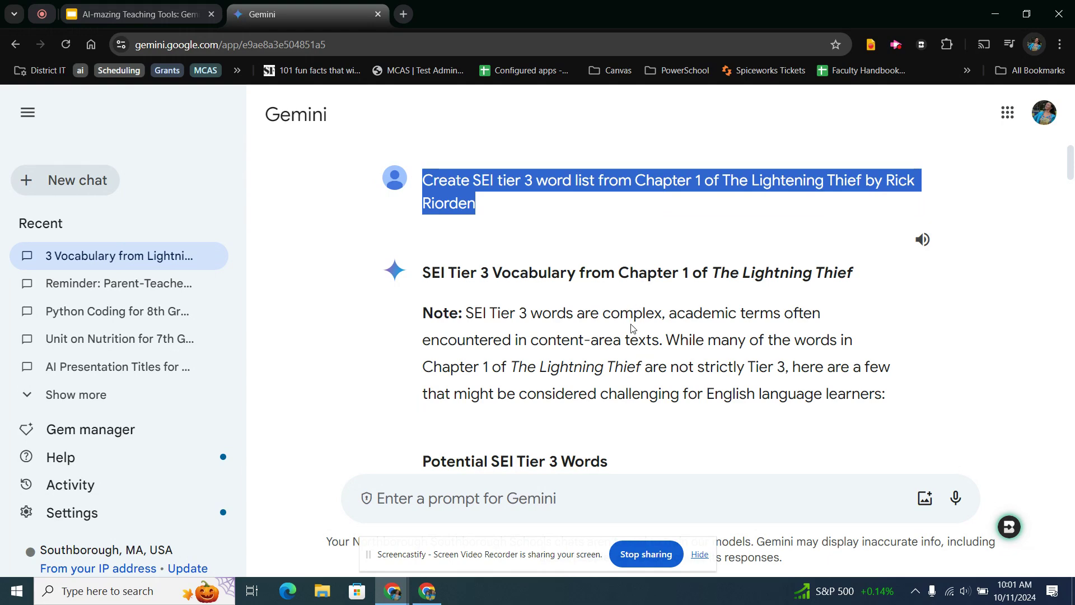
# Step: Read through the SEI Tier 3 and Tier 2 vocabulary responses for Chapter 1, including their additional considerations
pyautogui.scroll(-1, 605, 297)
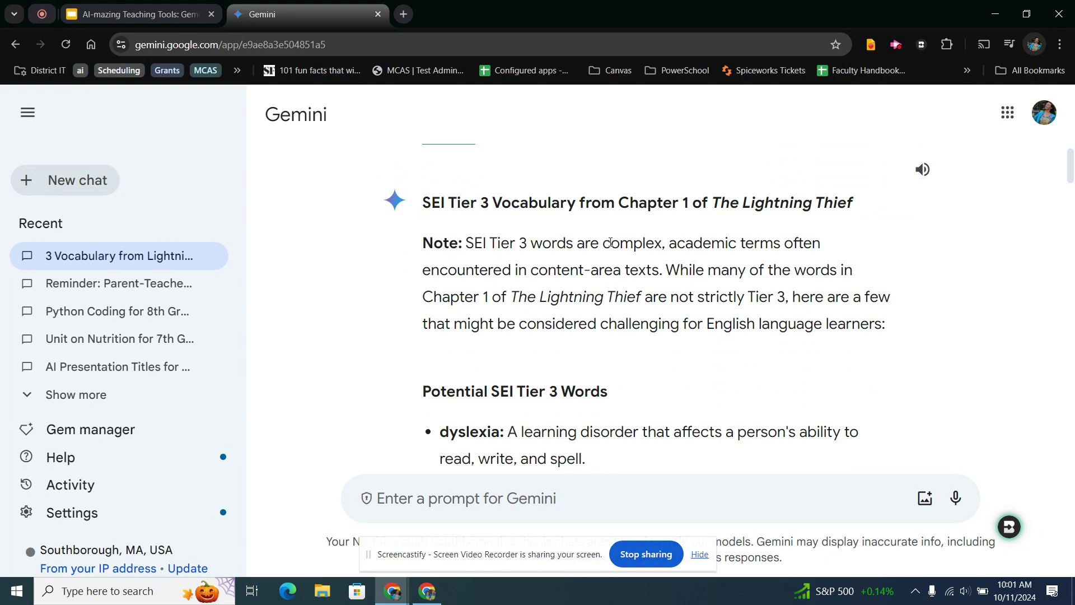
pyautogui.scroll(-2, 742, 273)
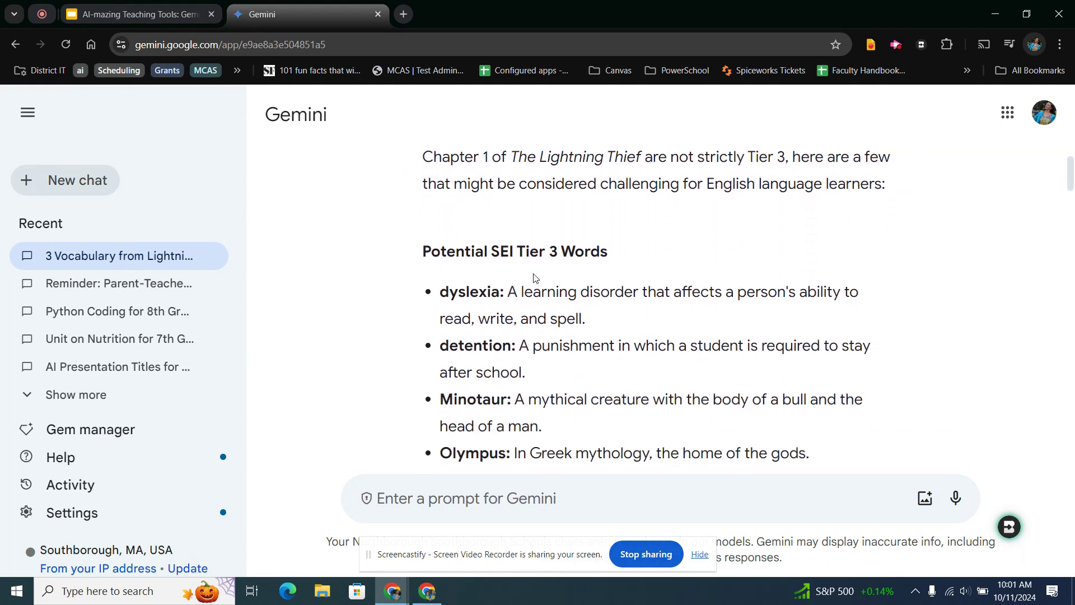
pyautogui.scroll(-2, 529, 337)
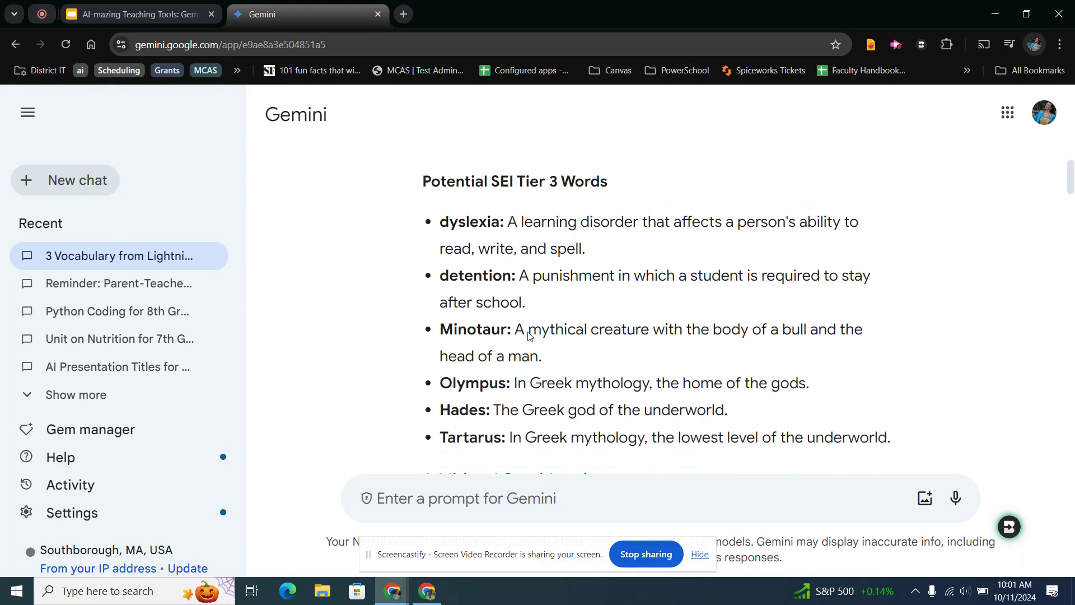
pyautogui.scroll(-3, 531, 338)
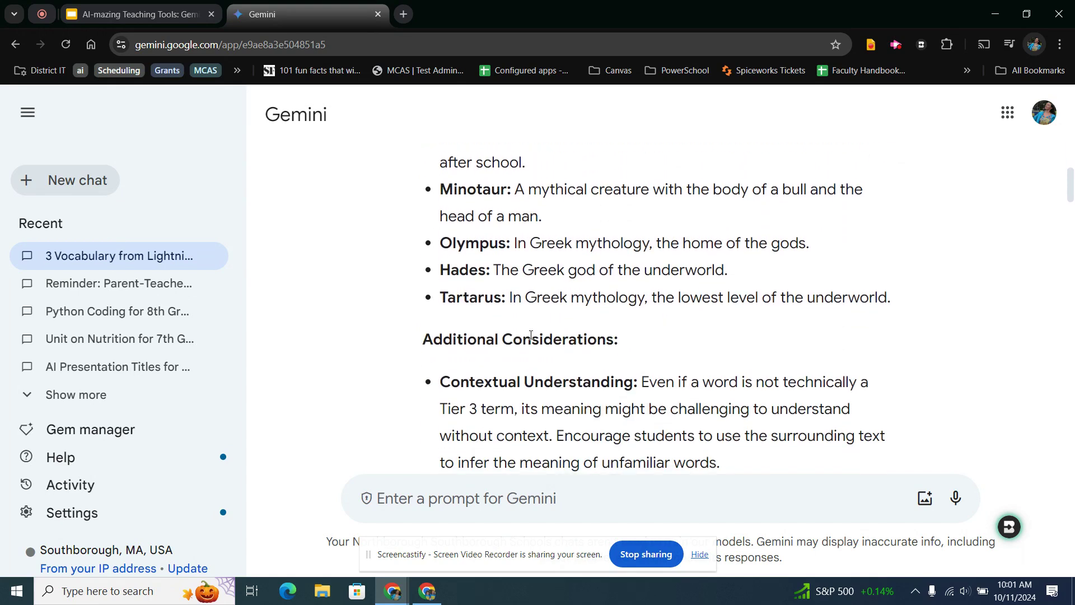
pyautogui.scroll(-2, 531, 338)
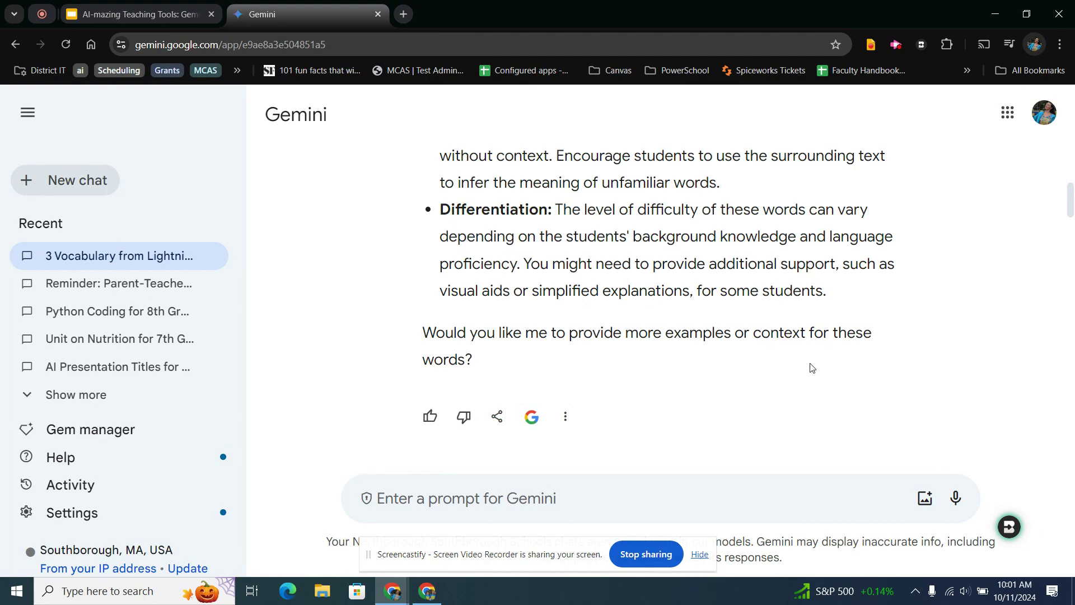
pyautogui.scroll(-1, 813, 368)
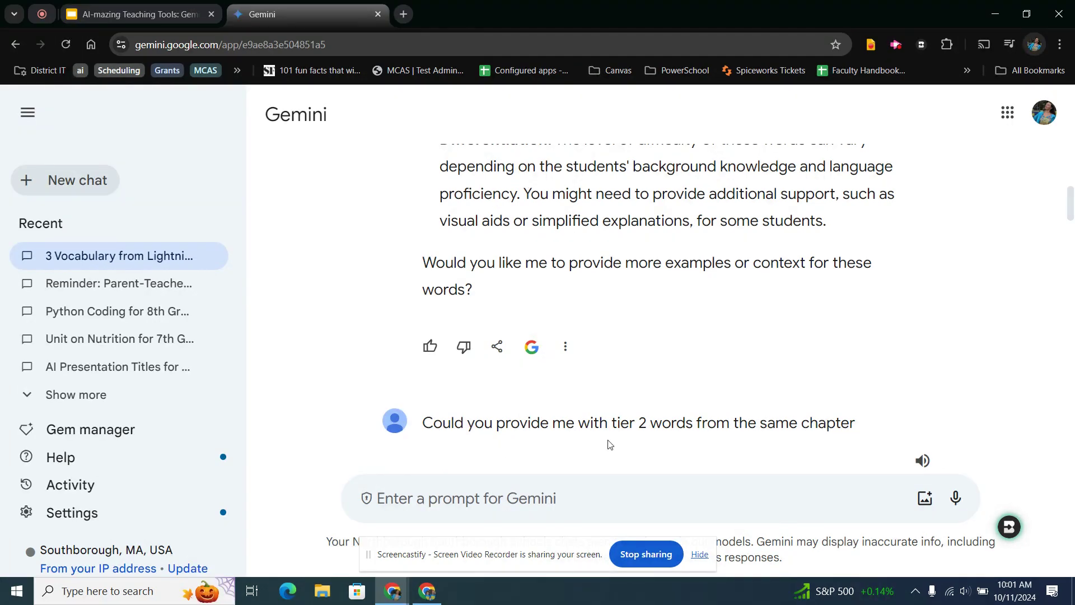
pyautogui.scroll(-2, 738, 374)
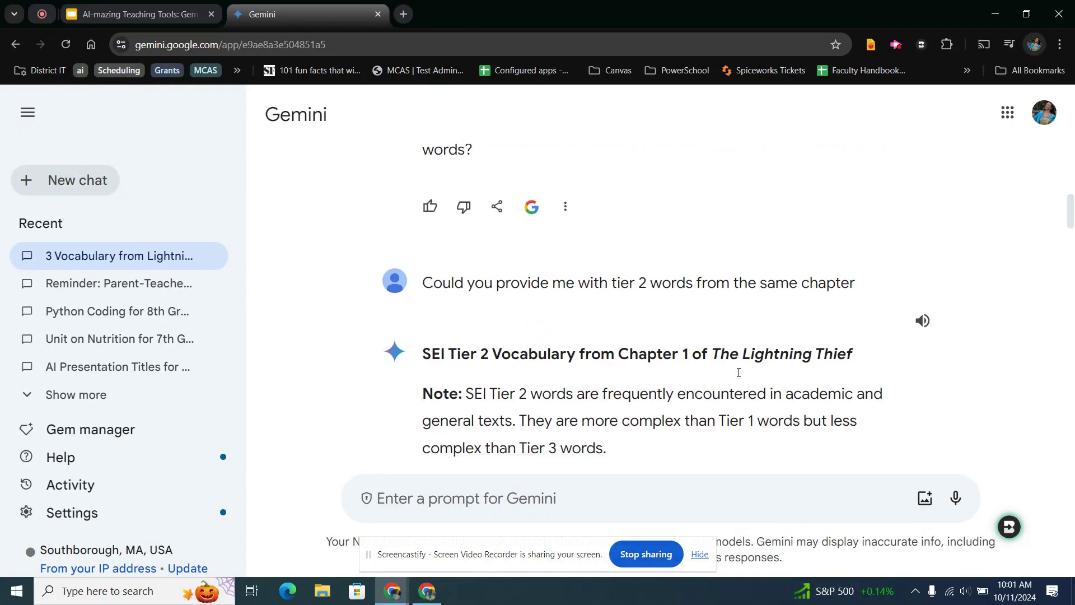
pyautogui.scroll(-2, 737, 388)
pyautogui.scroll(-2, 738, 392)
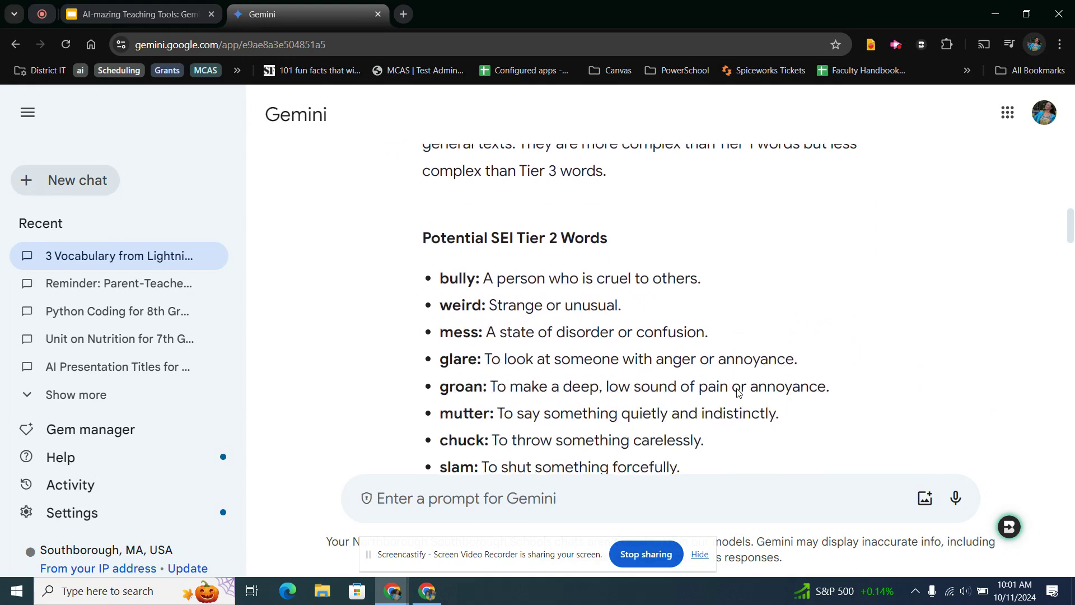
pyautogui.scroll(-2, 737, 391)
pyautogui.scroll(-1, 737, 391)
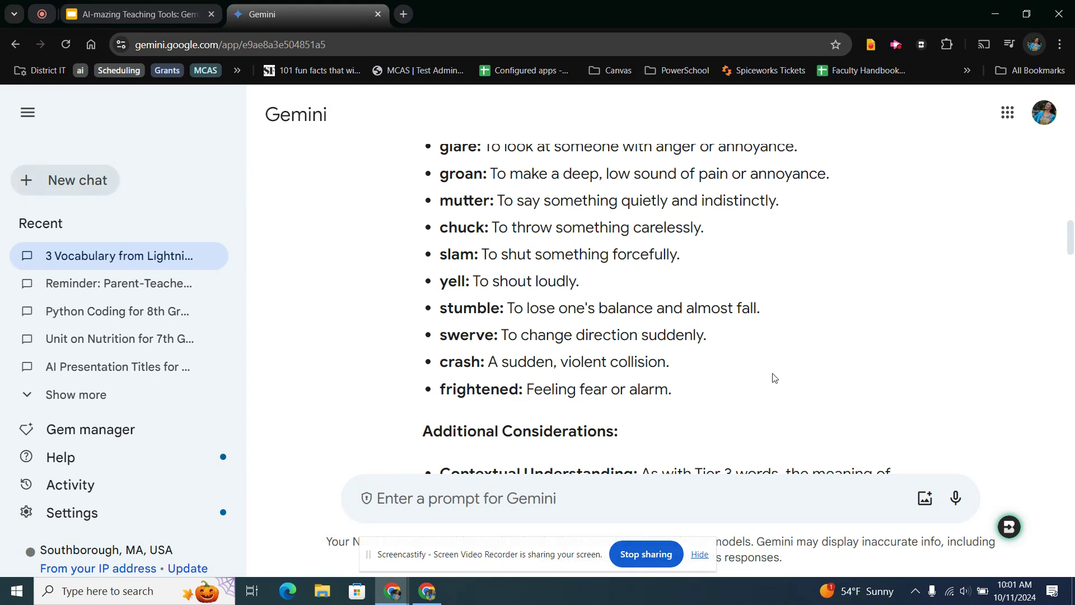
pyautogui.scroll(-3, 775, 375)
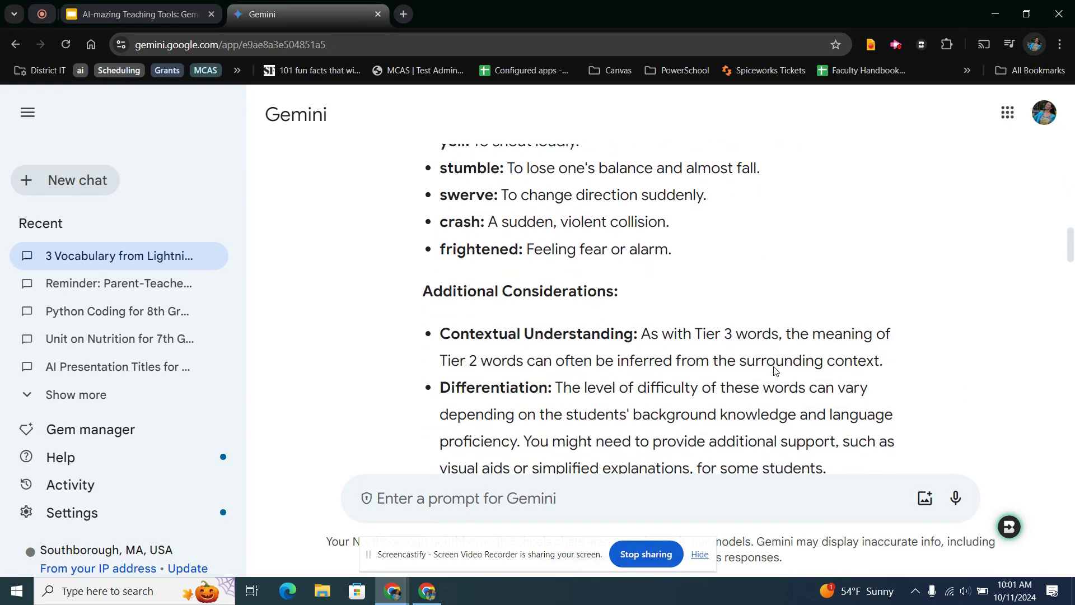
pyautogui.scroll(-4, 774, 370)
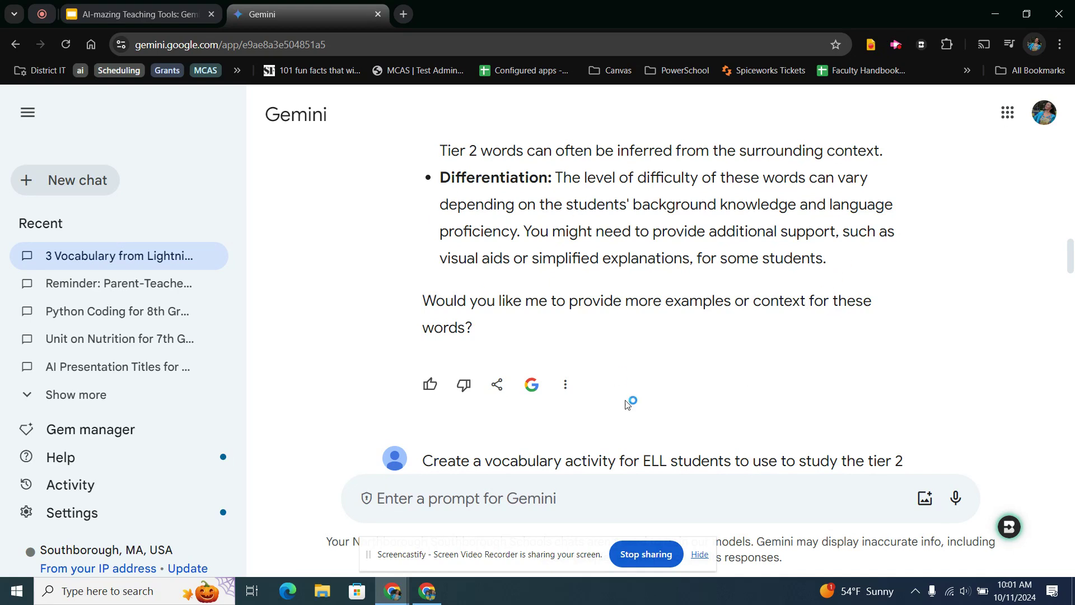
# Step: Review the ELL vocabulary activity and the word-matching activity, continuing to the prompt for a parent conference letter
pyautogui.scroll(-1, 611, 290)
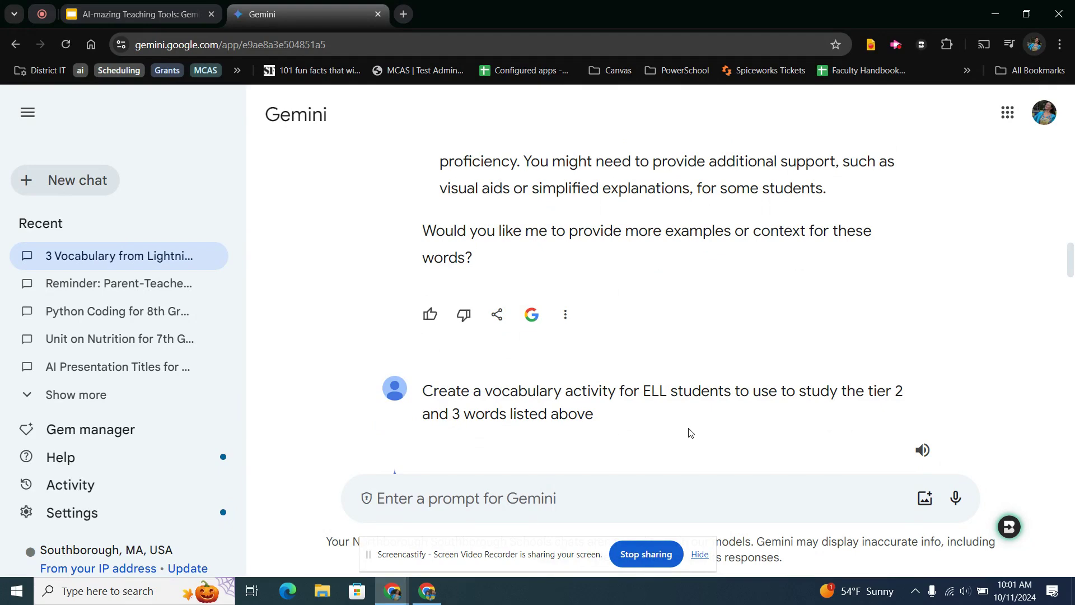
pyautogui.scroll(-6, 691, 435)
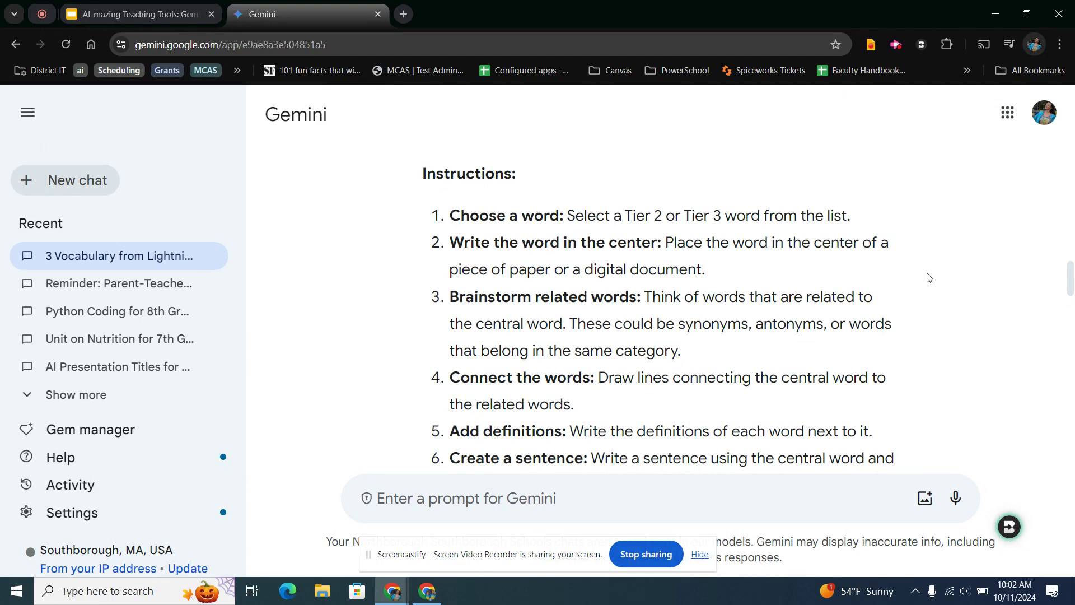
pyautogui.scroll(-3, 929, 277)
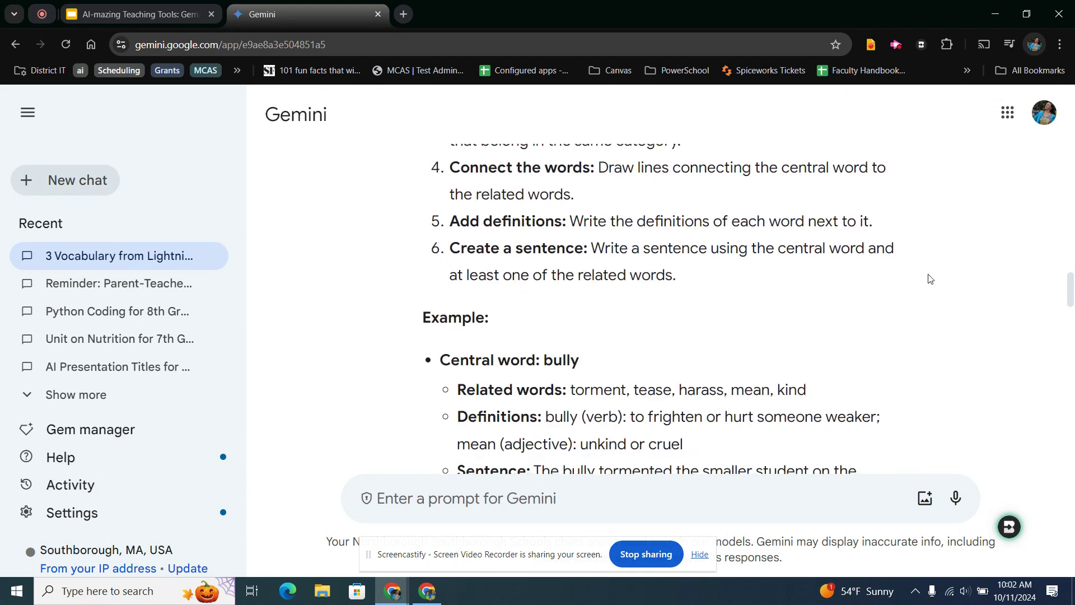
pyautogui.scroll(-8, 929, 278)
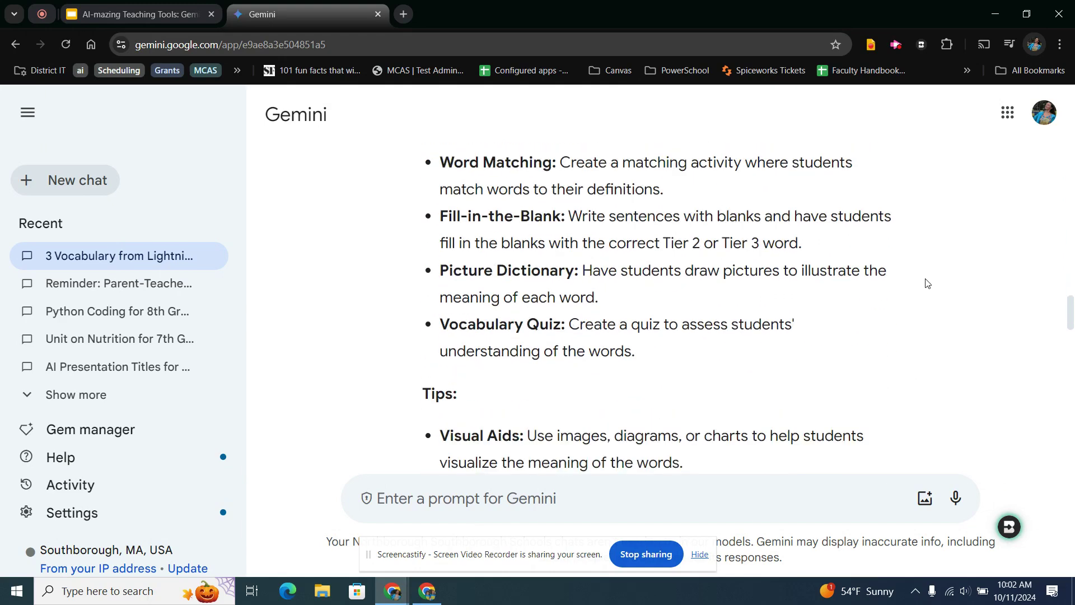
pyautogui.scroll(1, 521, 209)
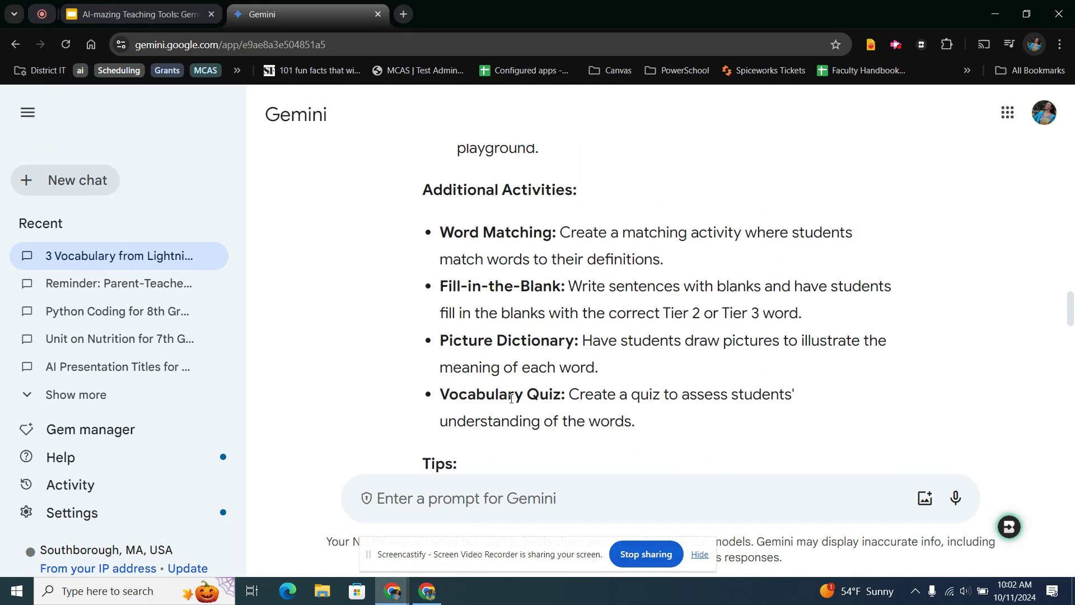
pyautogui.scroll(-7, 511, 399)
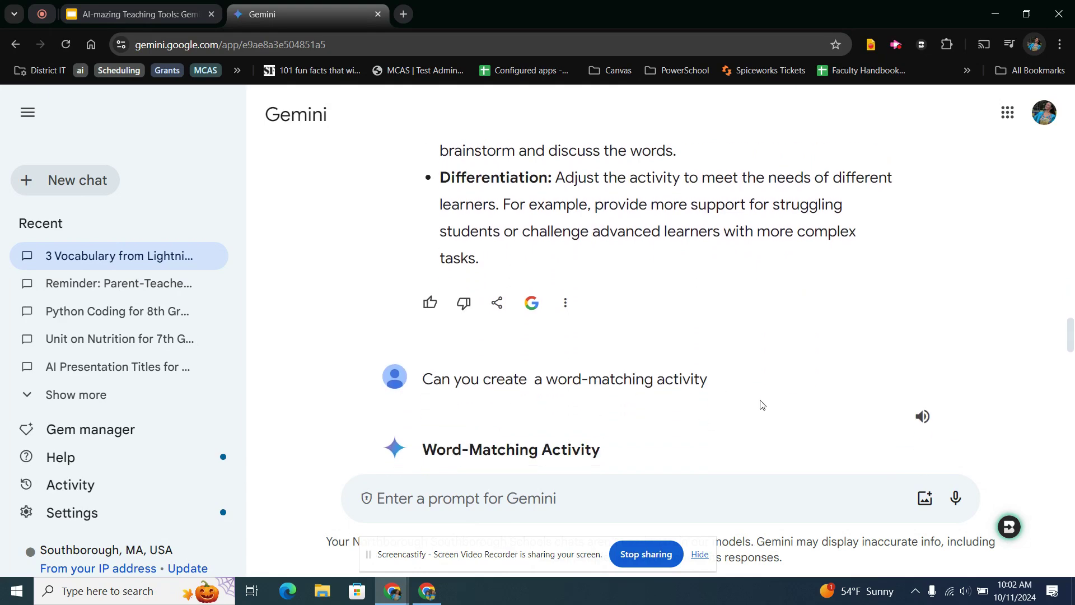
pyautogui.scroll(-3, 764, 407)
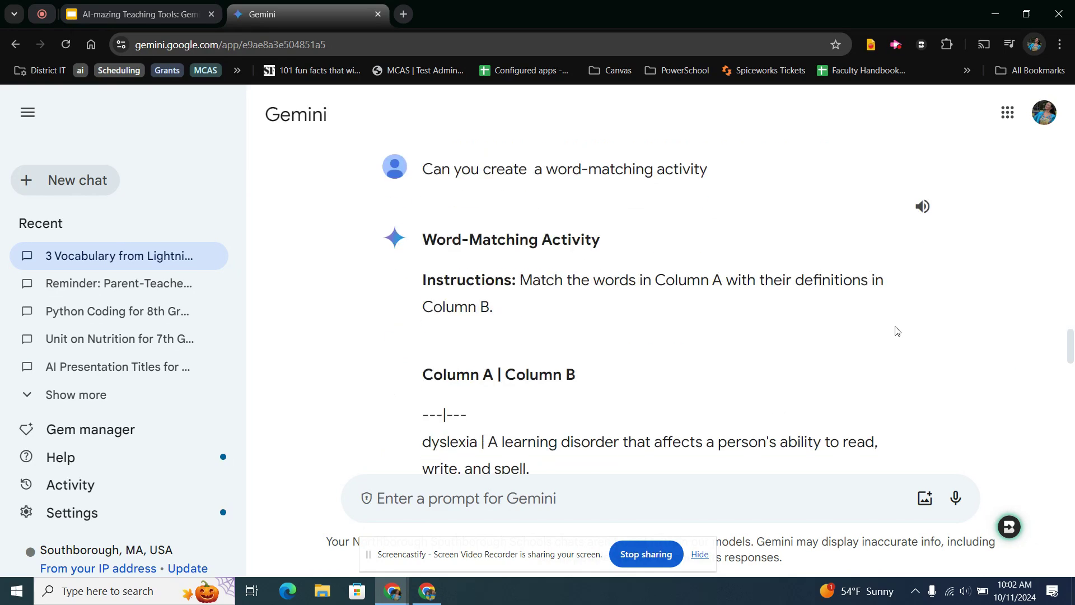
pyautogui.scroll(-2, 897, 331)
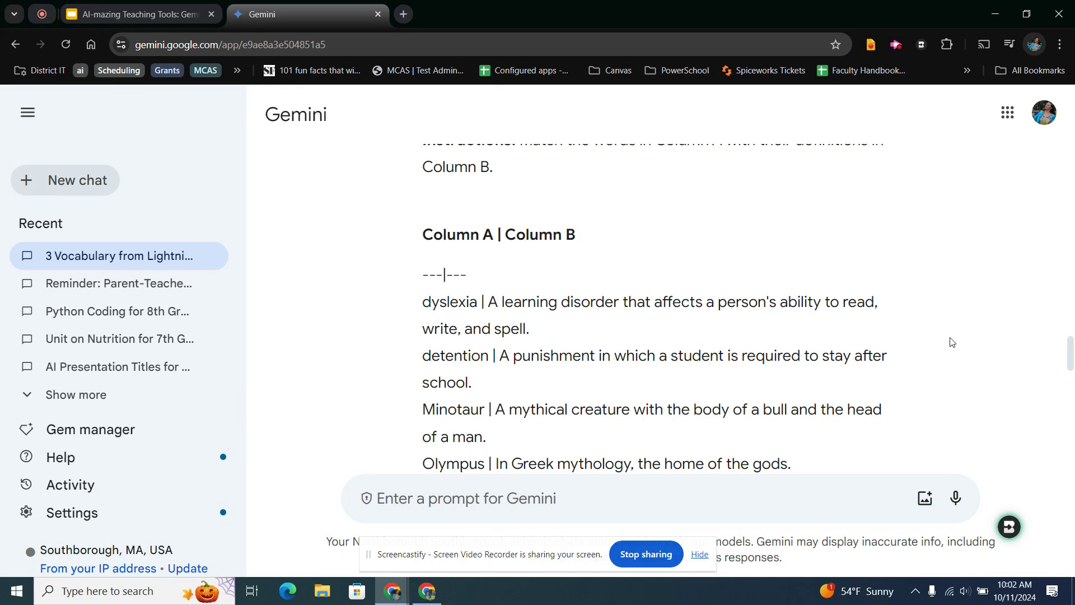
pyautogui.scroll(-1, 952, 343)
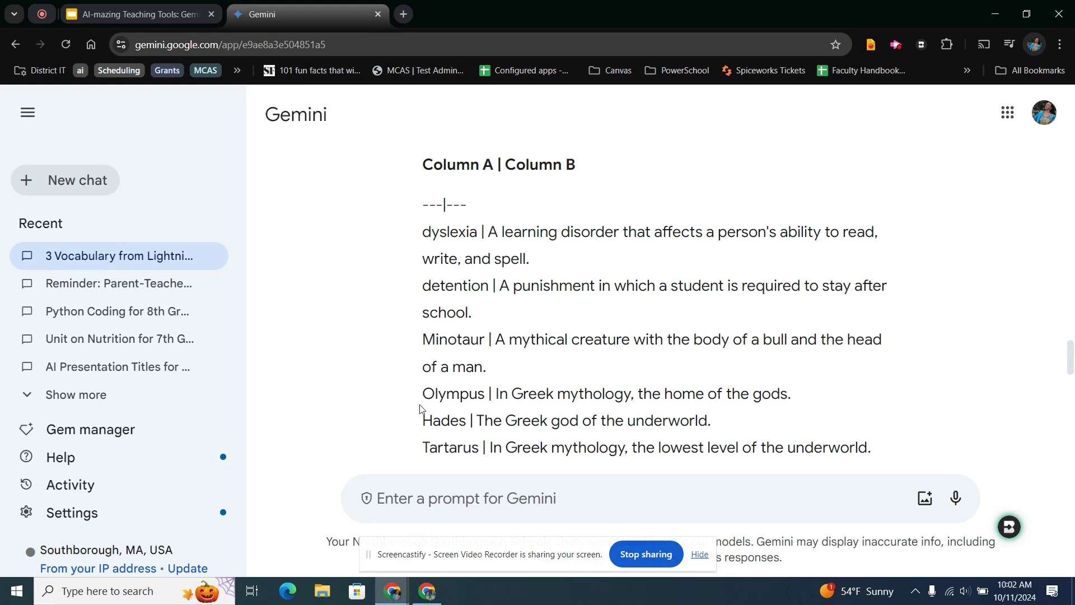
pyautogui.scroll(-1, 513, 361)
pyautogui.scroll(-8, 513, 363)
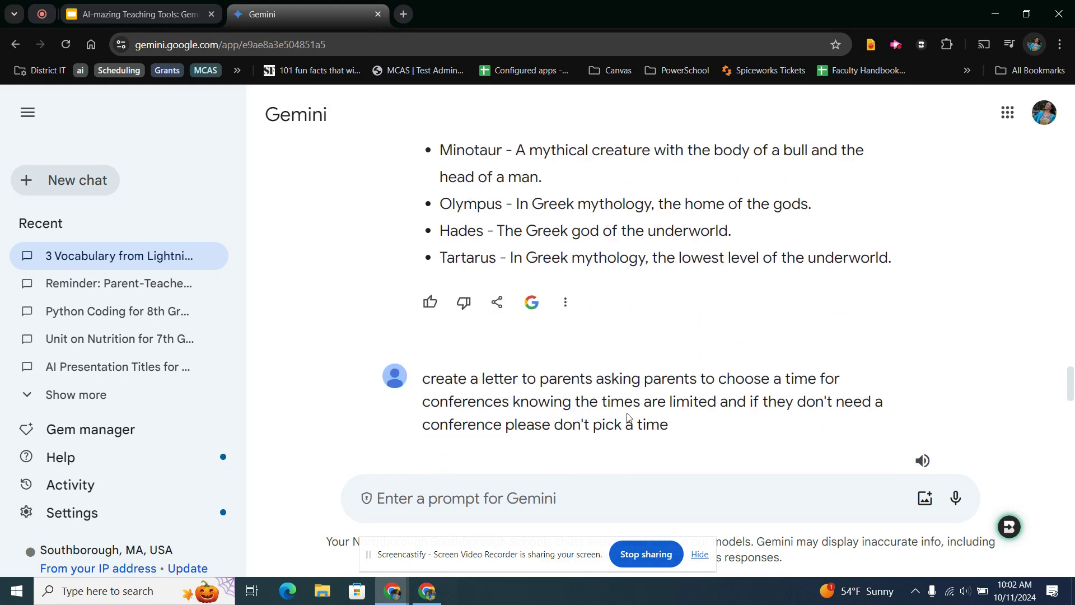
pyautogui.scroll(-3, 629, 417)
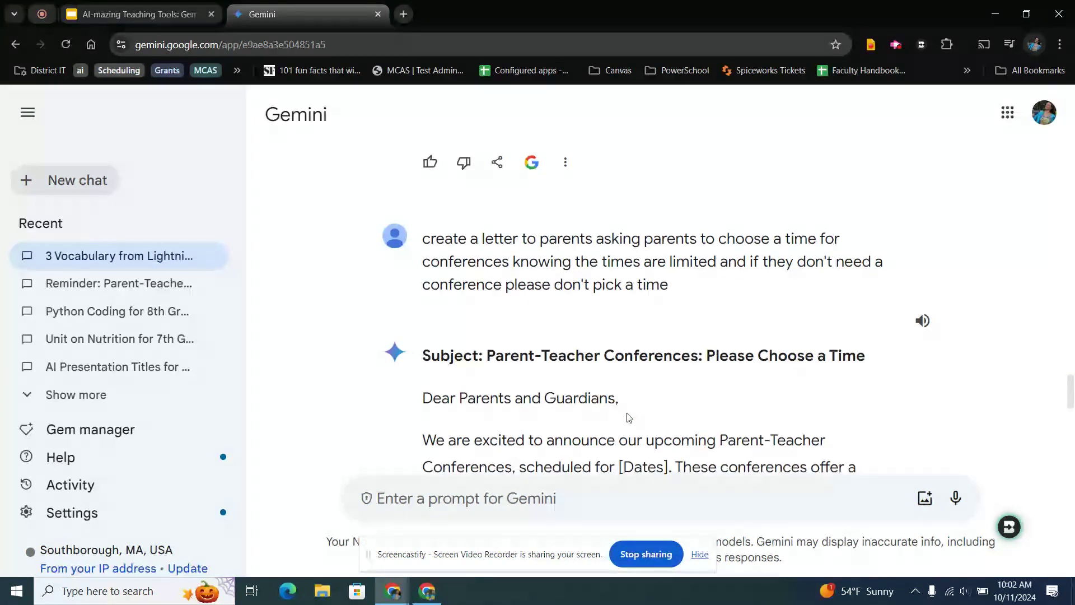
# Step: View the share and export options for the word-matching response, and close them without exporting
pyautogui.scroll(5, 629, 417)
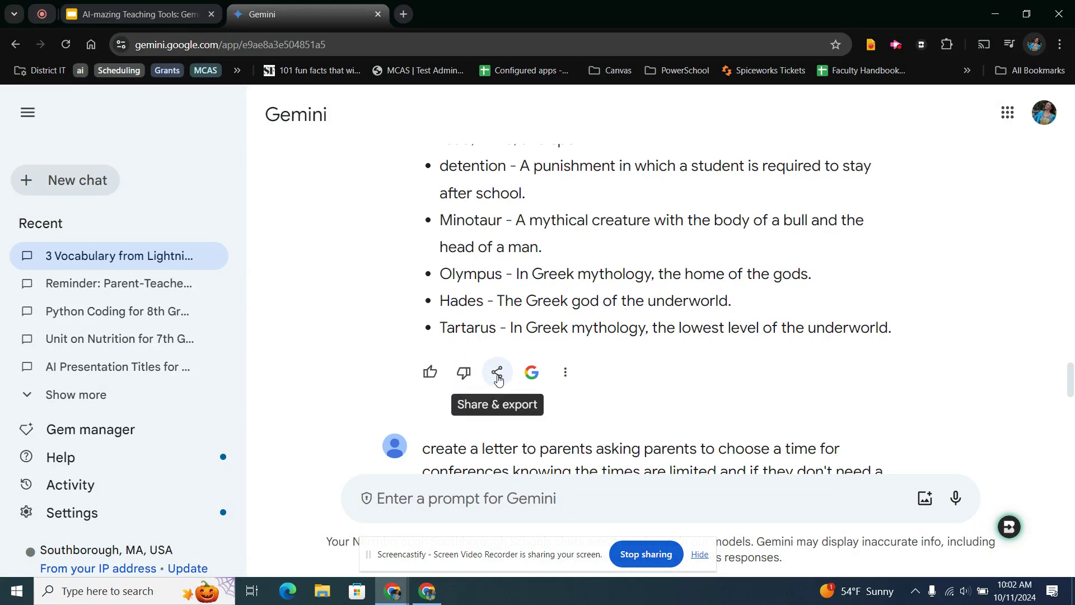
pyautogui.click(498, 379)
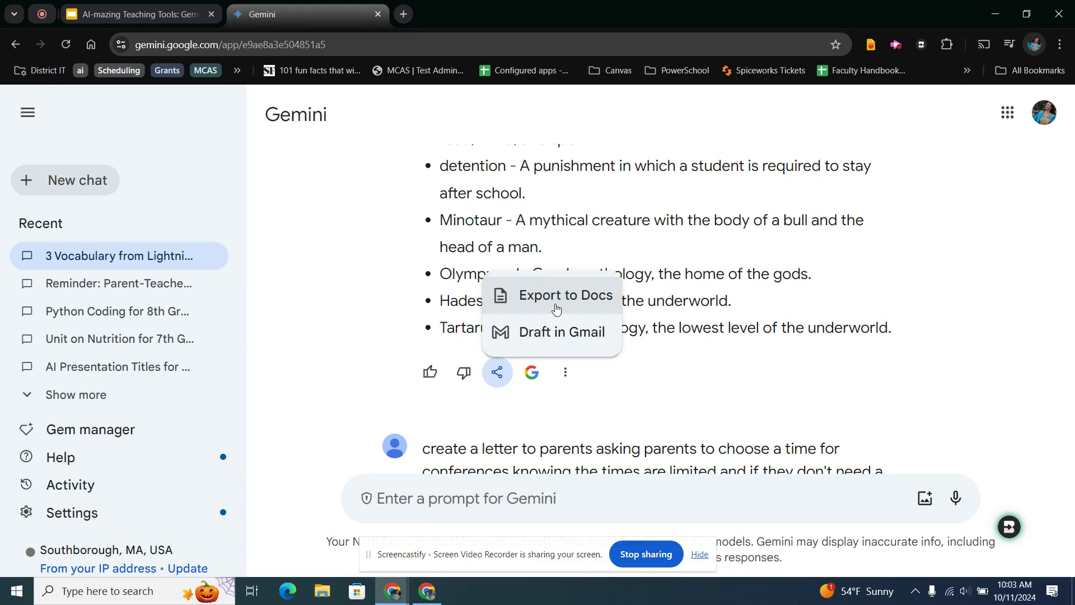
pyautogui.click(771, 359)
pyautogui.scroll(-1, 769, 381)
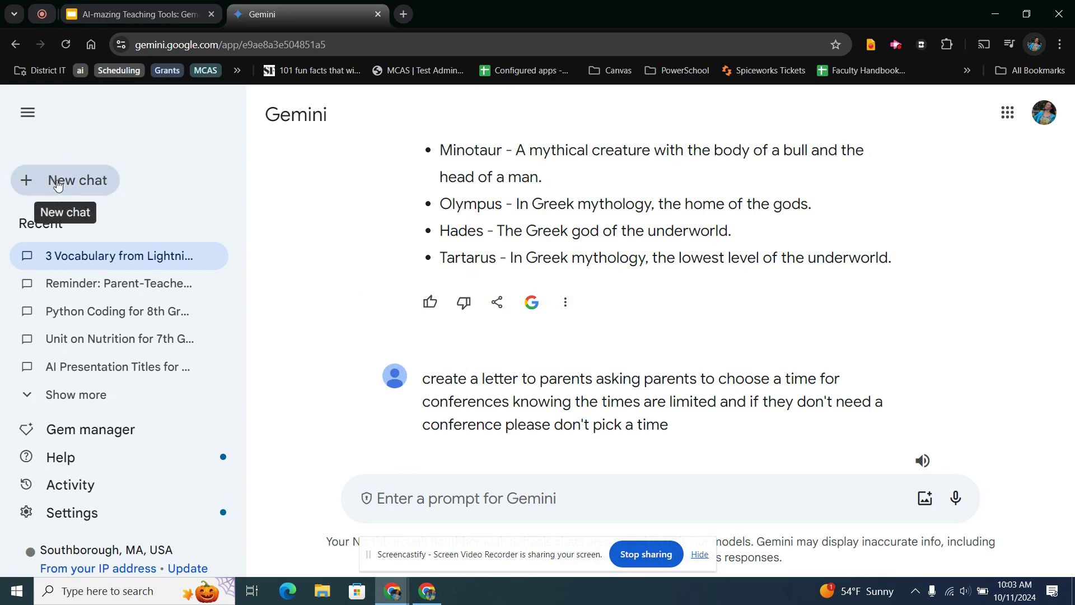
pyautogui.scroll(3, 493, 204)
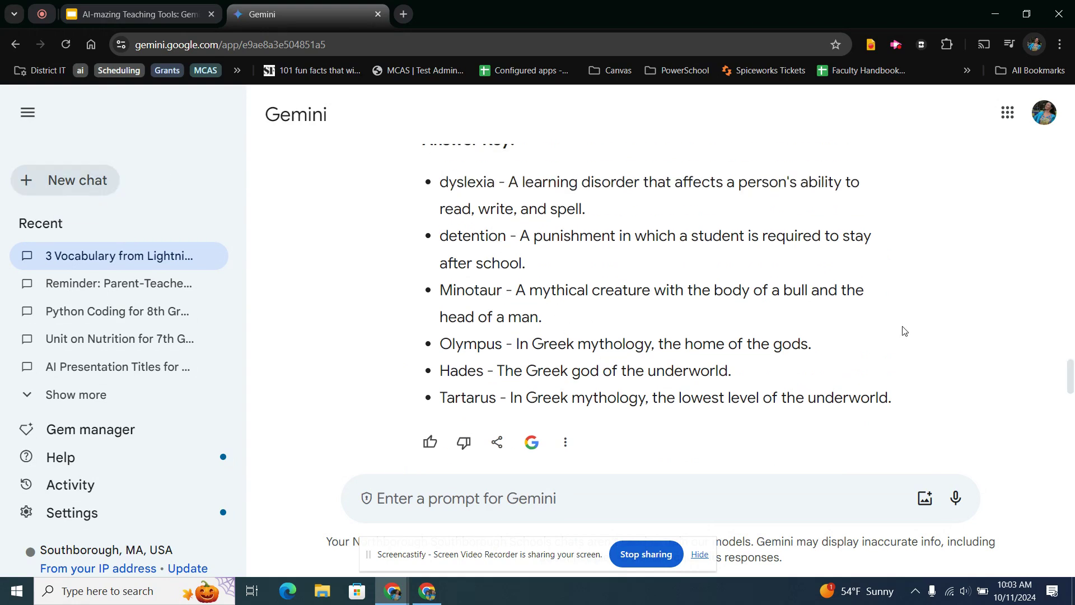
pyautogui.scroll(-1, 805, 373)
pyautogui.scroll(-2, 805, 372)
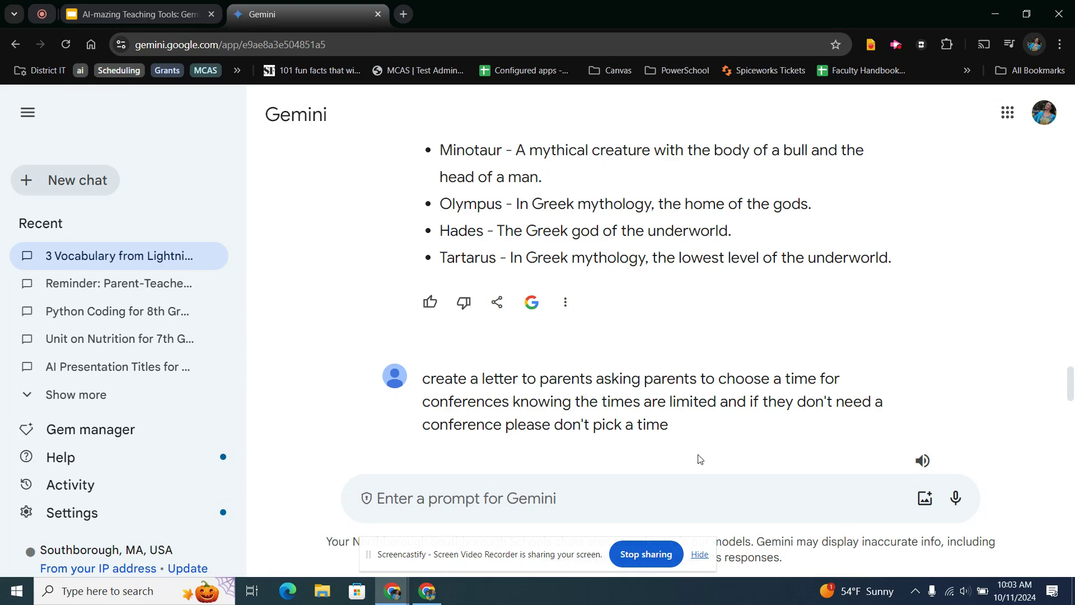
# Step: Highlight the prompt requesting a parent conference letter and read the generated letter through to its signature placeholders
pyautogui.moveTo(700, 432); pyautogui.dragTo(423, 380)
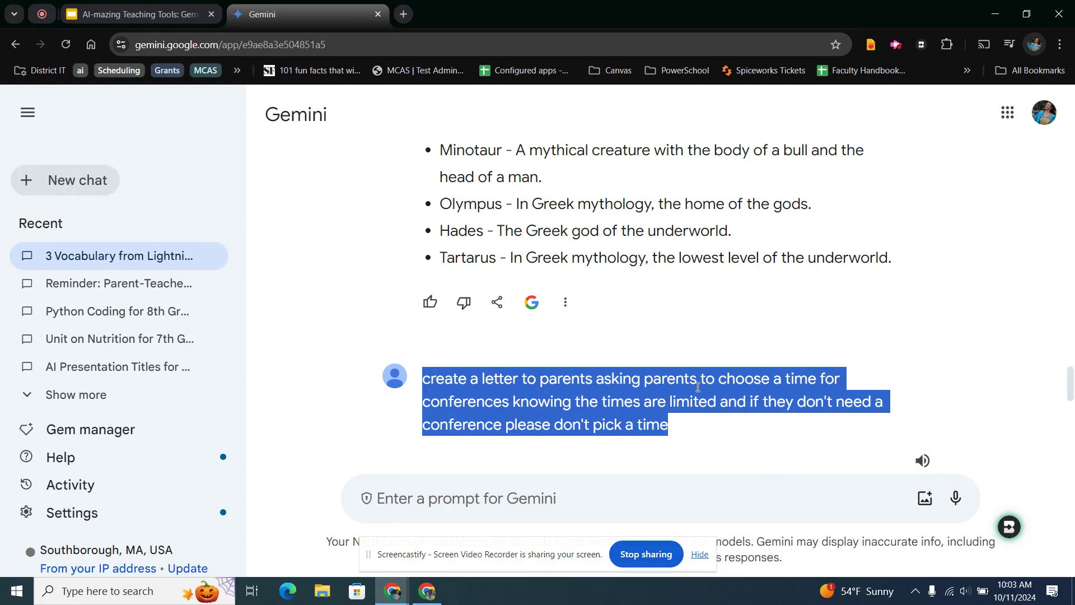
pyautogui.scroll(-5, 696, 426)
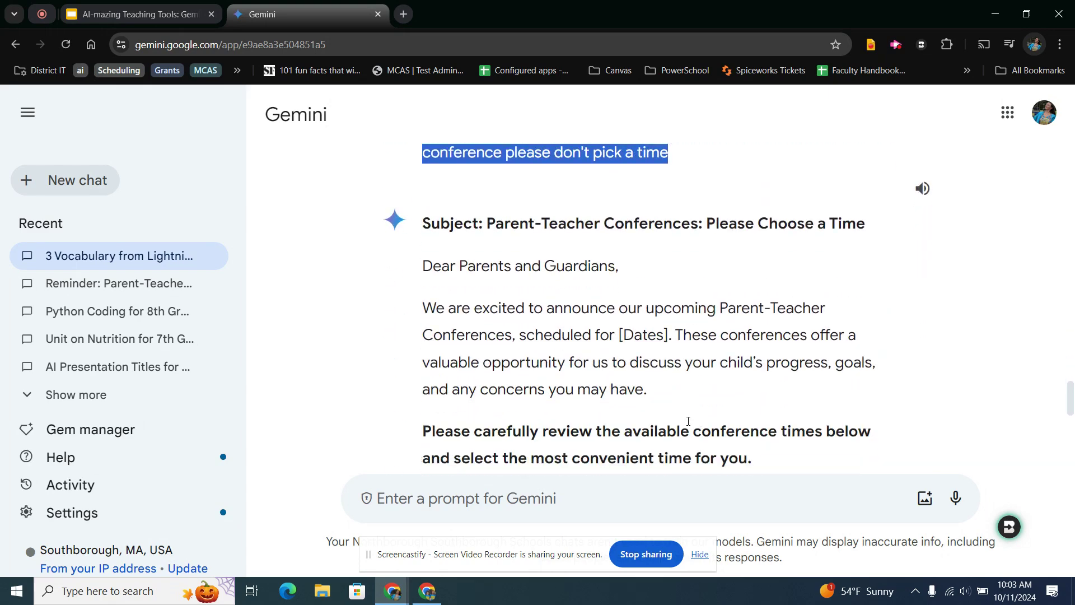
pyautogui.scroll(-1, 684, 424)
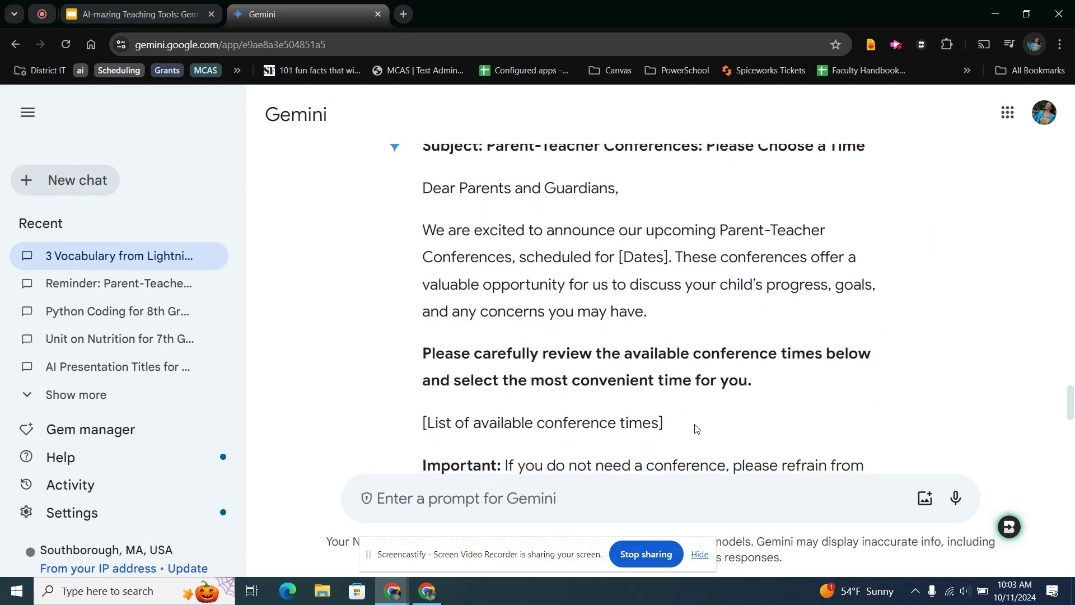
pyautogui.scroll(-3, 701, 423)
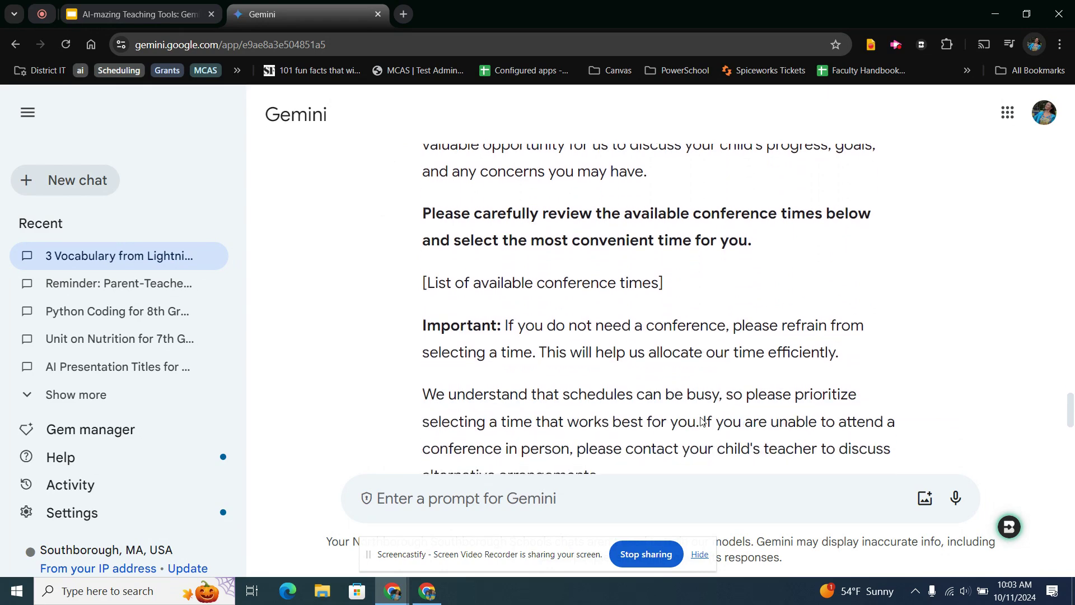
pyautogui.scroll(-2, 701, 417)
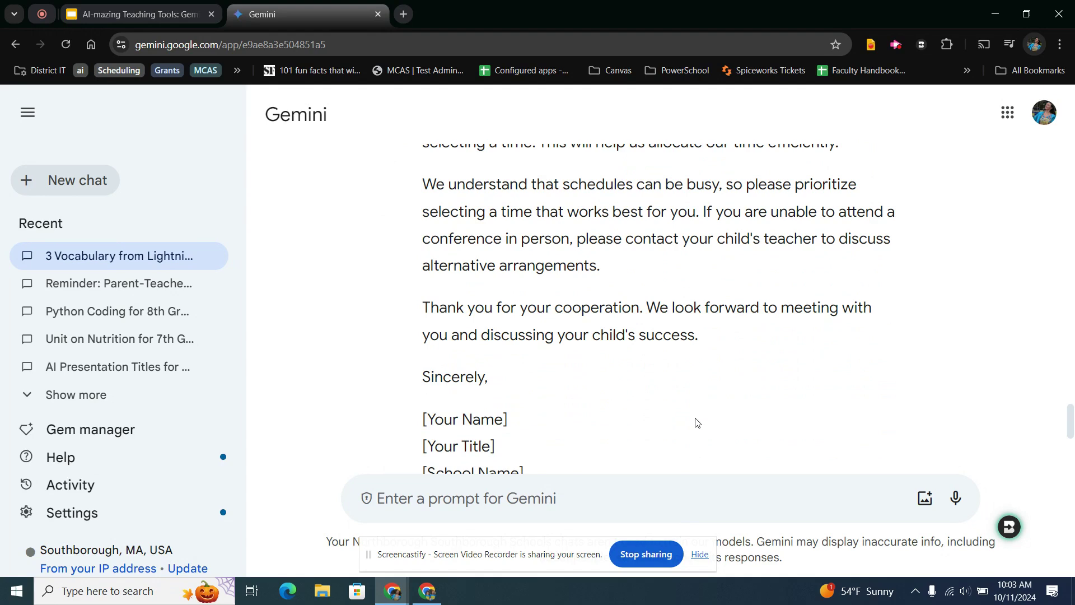
pyautogui.scroll(-3, 697, 423)
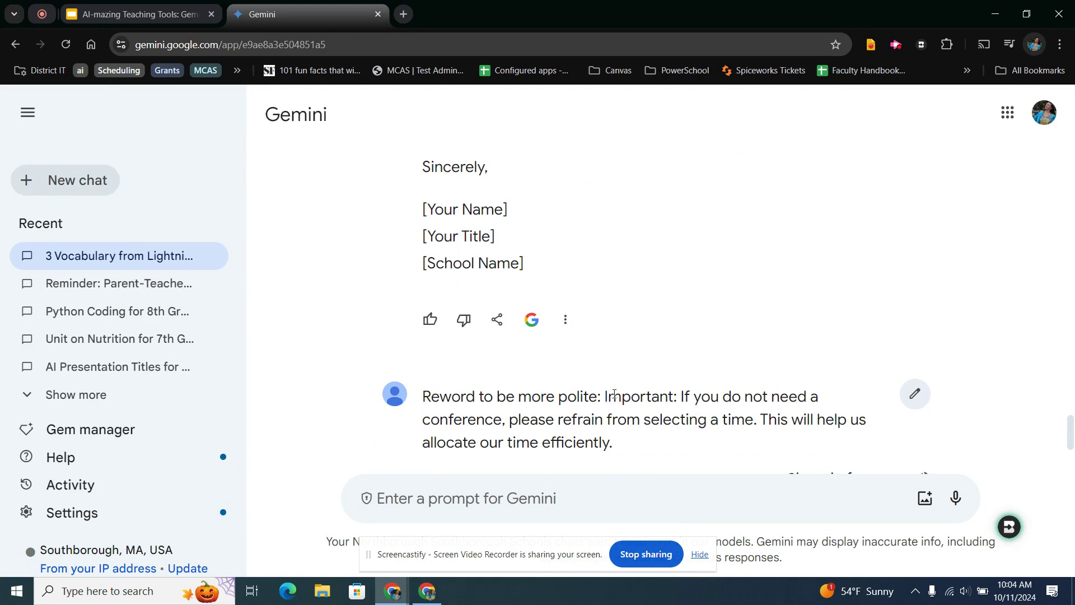
# Step: Review the request to reword the "Important" conference sentence more politely and the alternative wordings offered in response
pyautogui.scroll(-5, 614, 393)
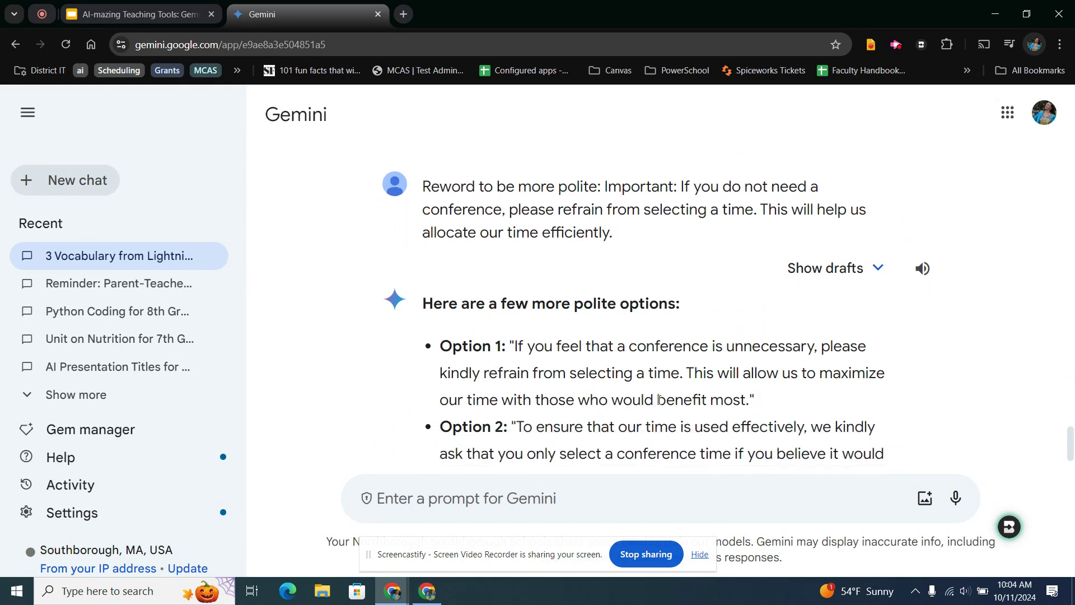
pyautogui.scroll(-1, 659, 405)
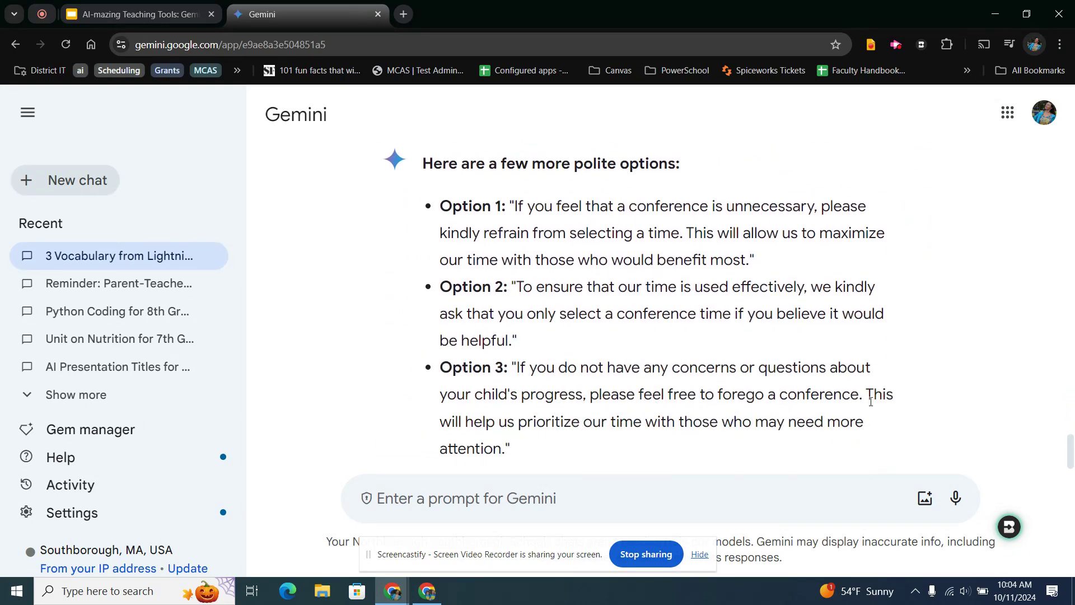
pyautogui.scroll(-1, 796, 392)
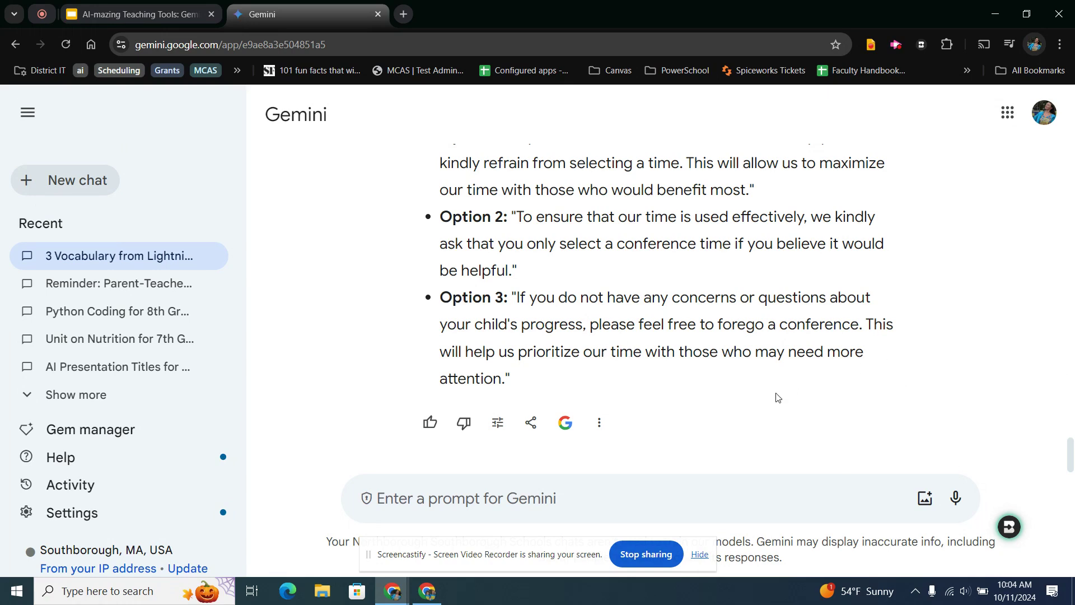
# Step: Expand the recent chats, open "Mitosis for 8th Grade" and highlight its prompt for a Google slide deck
pyautogui.click(84, 395)
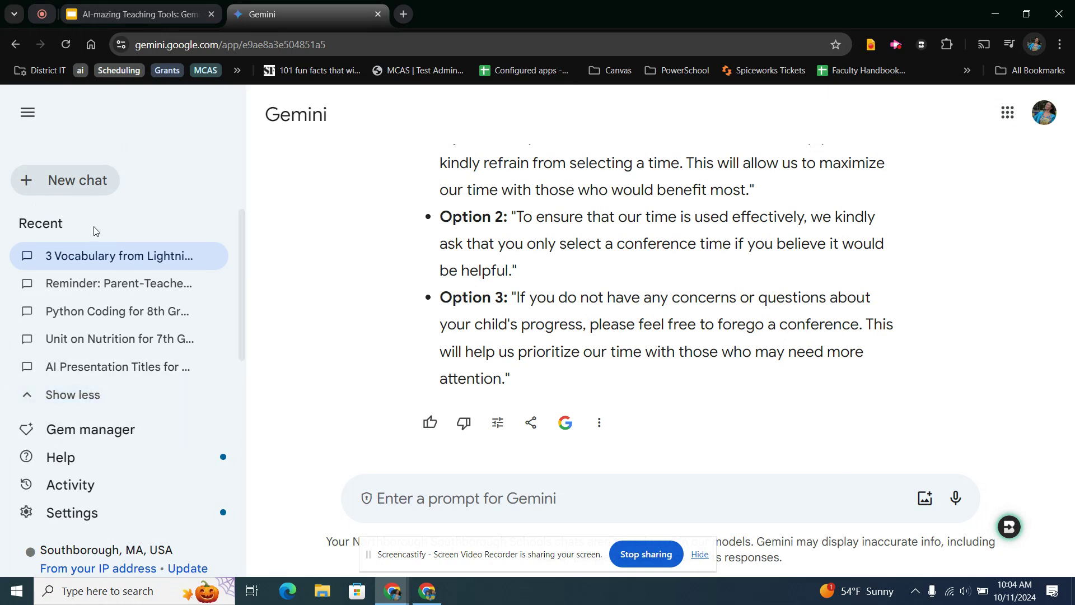
pyautogui.scroll(-1, 73, 308)
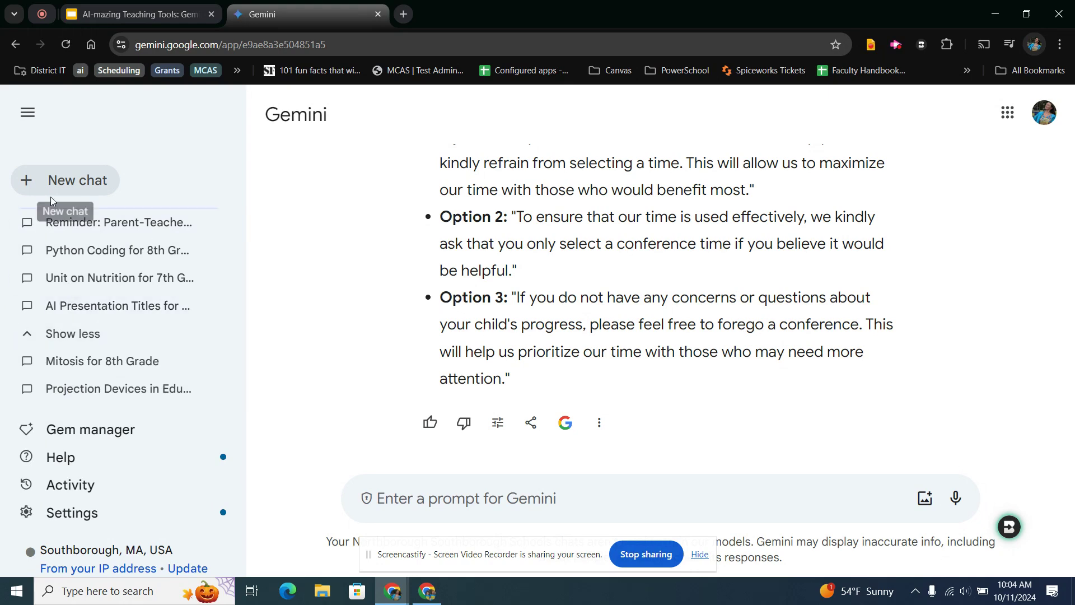
pyautogui.click(97, 366)
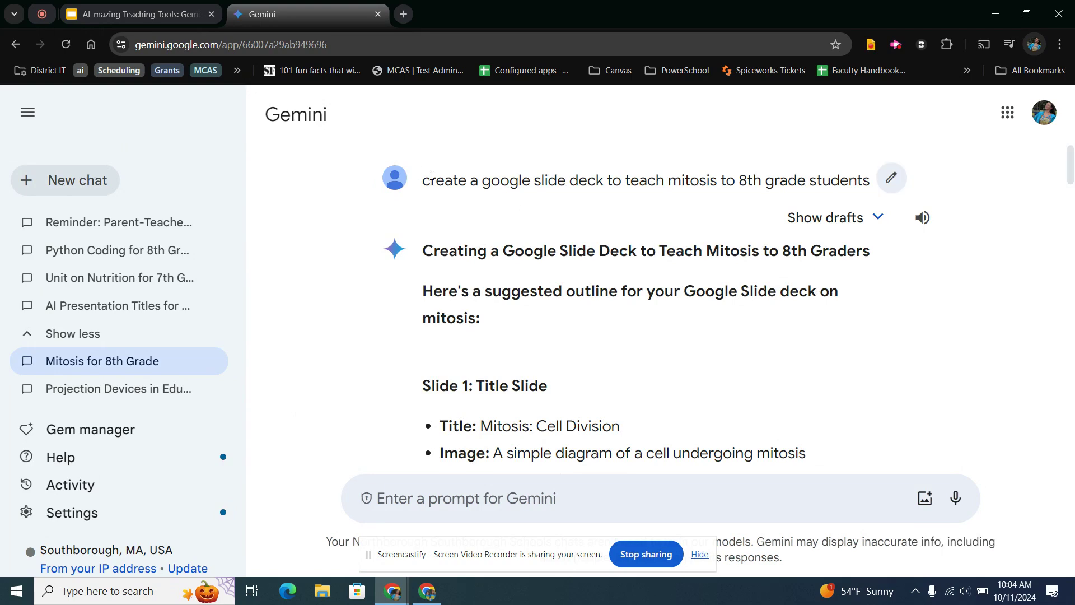
pyautogui.moveTo(424, 182); pyautogui.dragTo(729, 203)
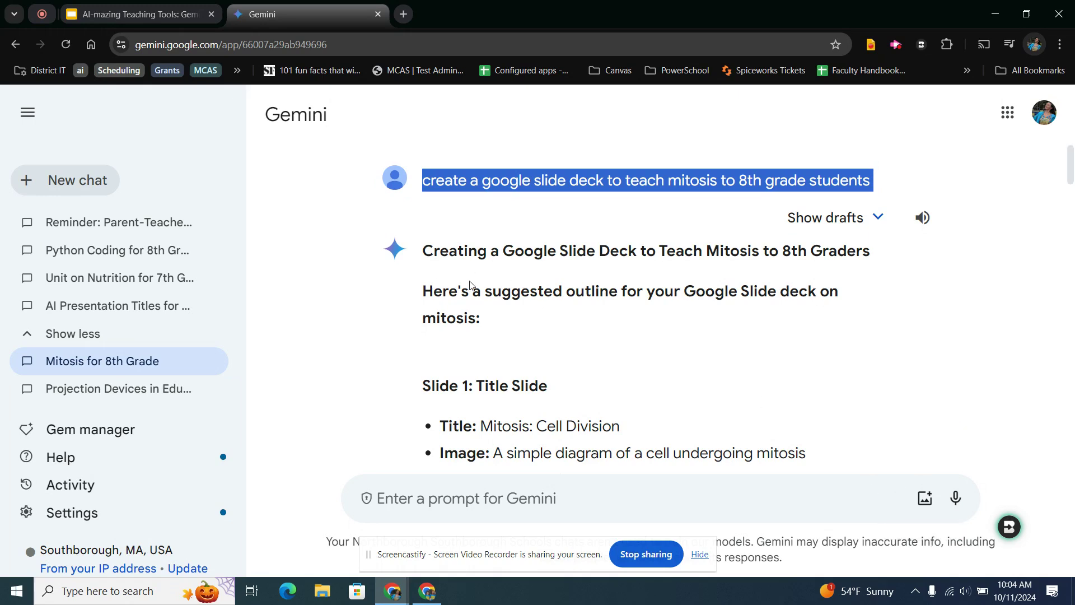
# Step: Read through the suggested mitosis slide deck outline from the title slide to the review and quiz slide
pyautogui.scroll(-1, 481, 330)
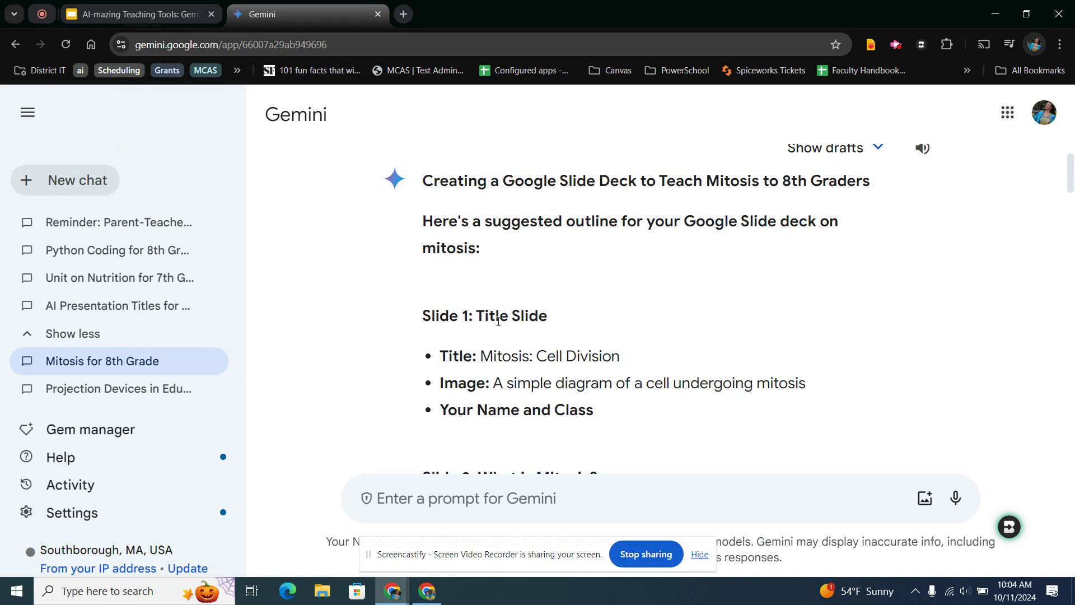
pyautogui.scroll(-1, 498, 321)
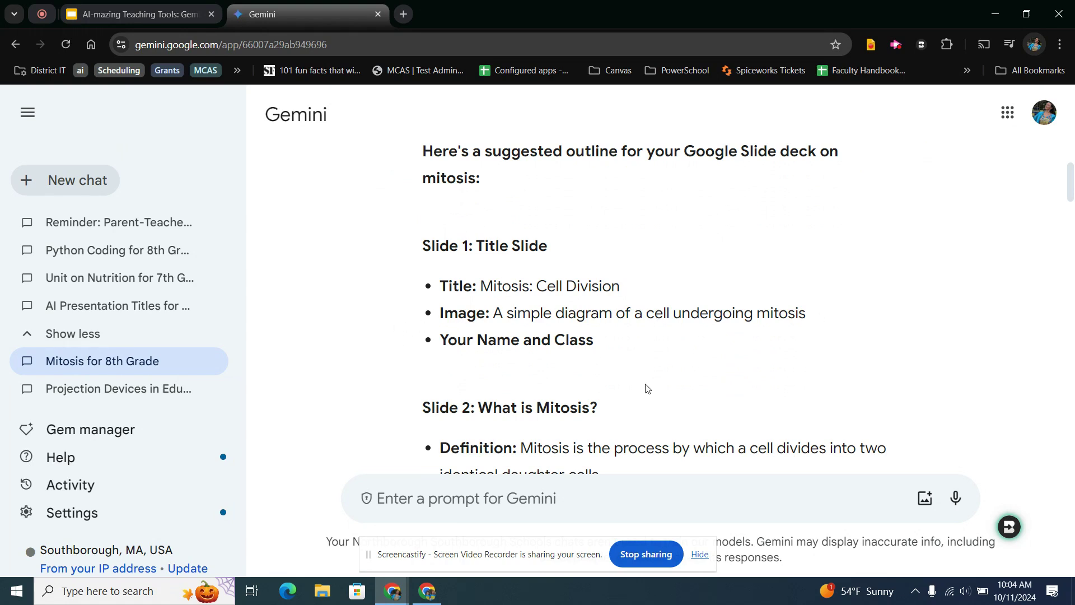
pyautogui.scroll(-1, 645, 368)
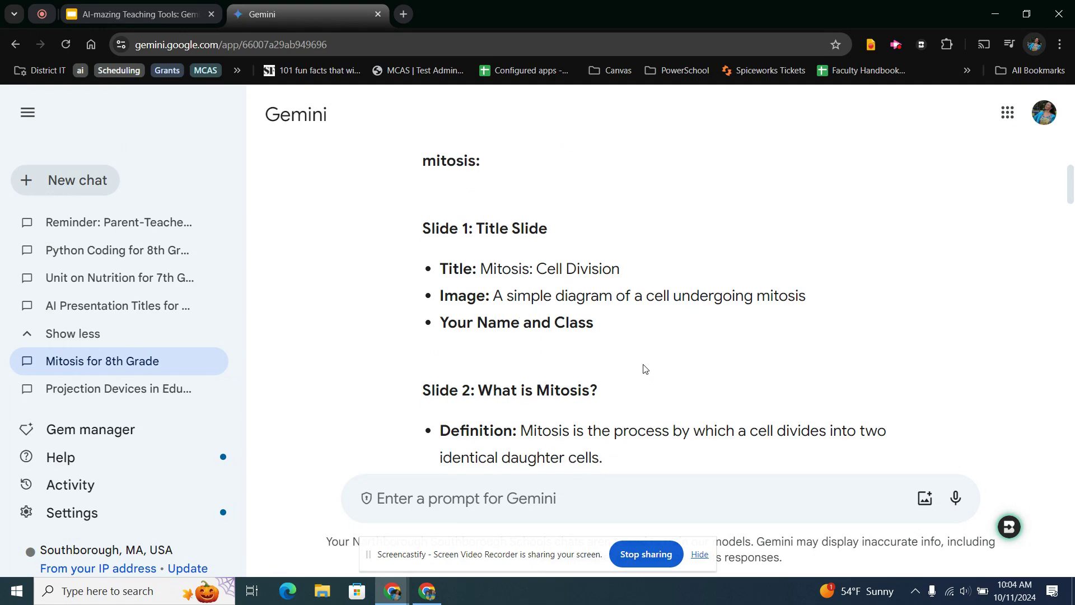
pyautogui.scroll(-2, 644, 391)
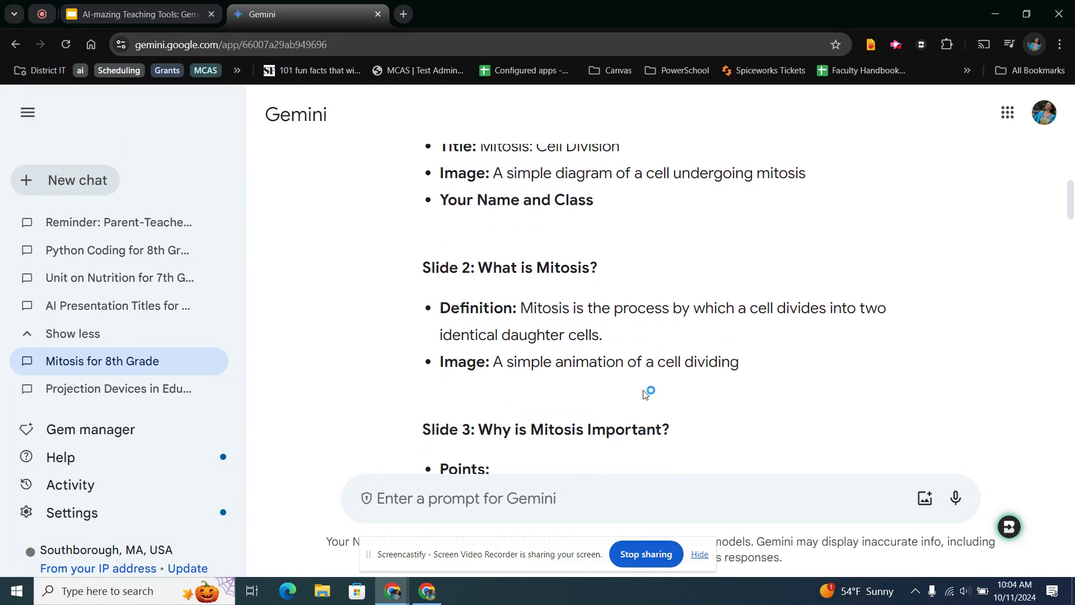
pyautogui.scroll(-1, 657, 416)
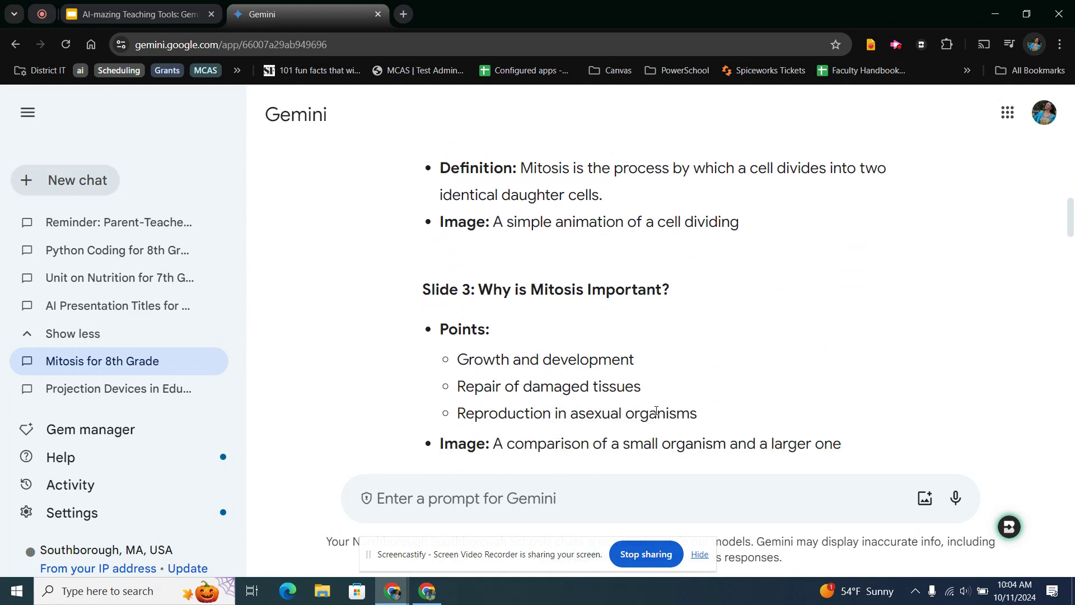
pyautogui.scroll(-1, 657, 405)
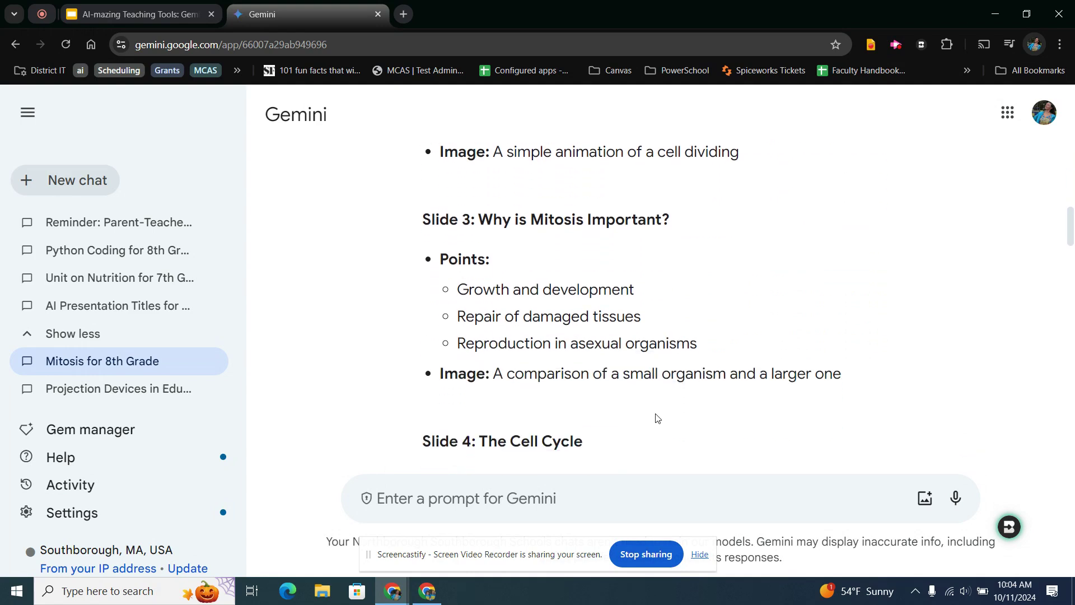
pyautogui.scroll(-3, 662, 417)
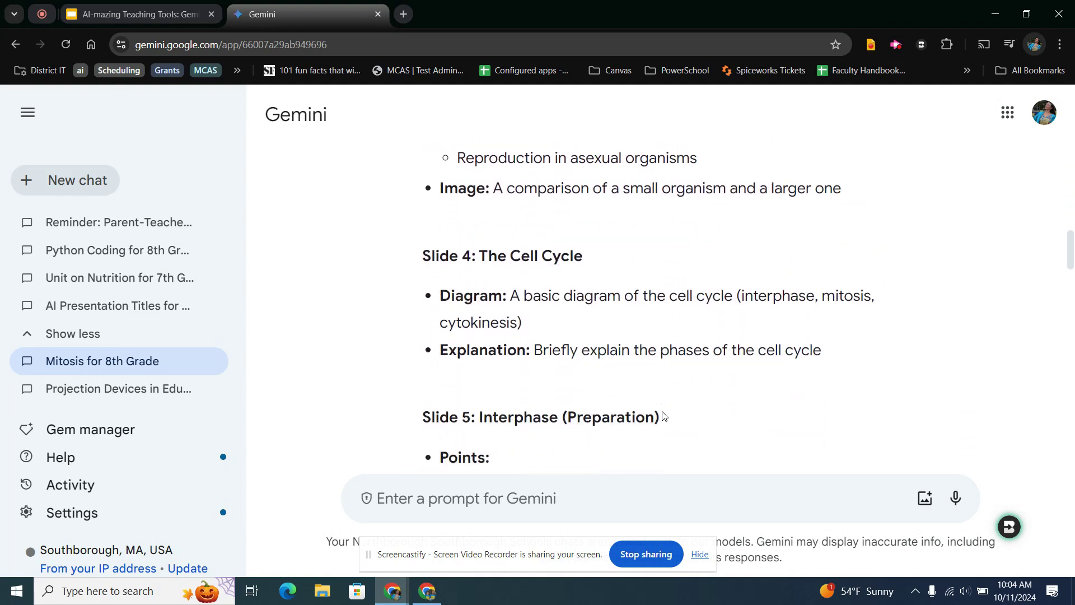
pyautogui.scroll(-6, 664, 416)
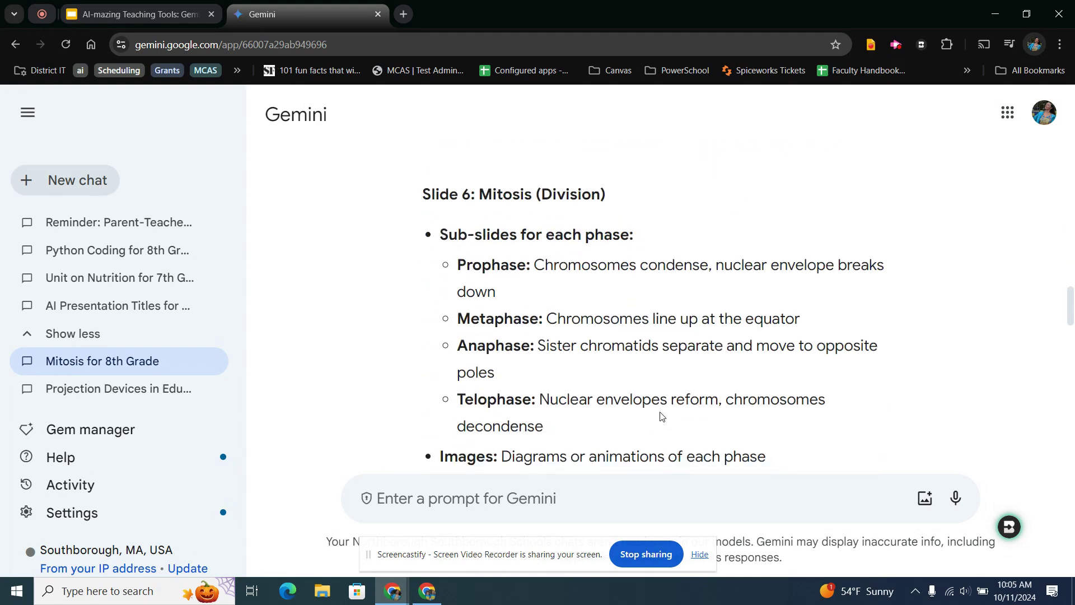
pyautogui.scroll(-7, 662, 417)
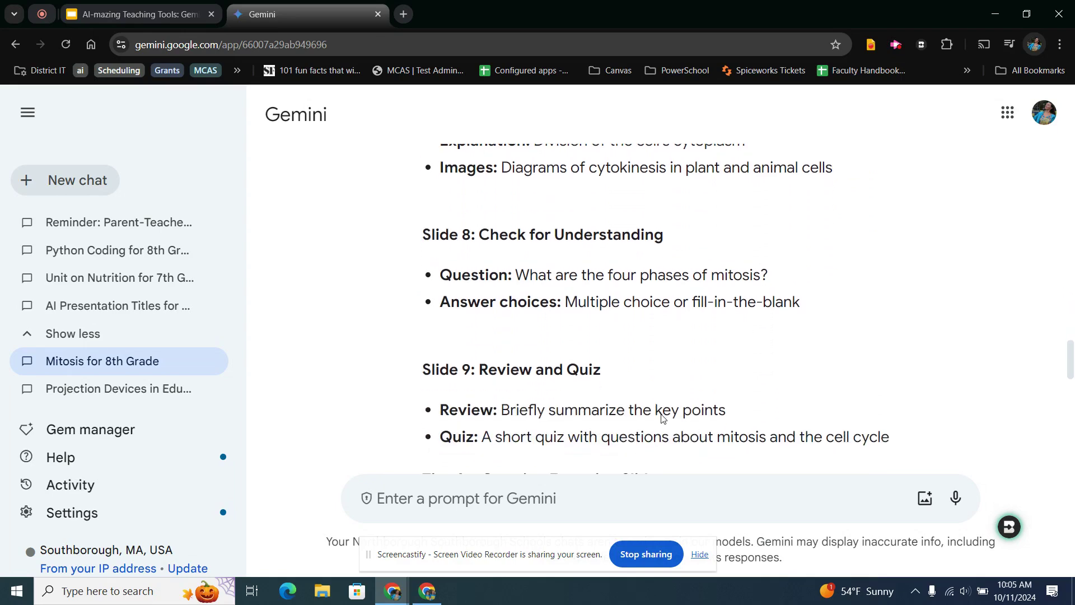
# Step: Examine the slide deck tips, the additional resource links and the sources listed at the end of the response
pyautogui.scroll(-6, 662, 418)
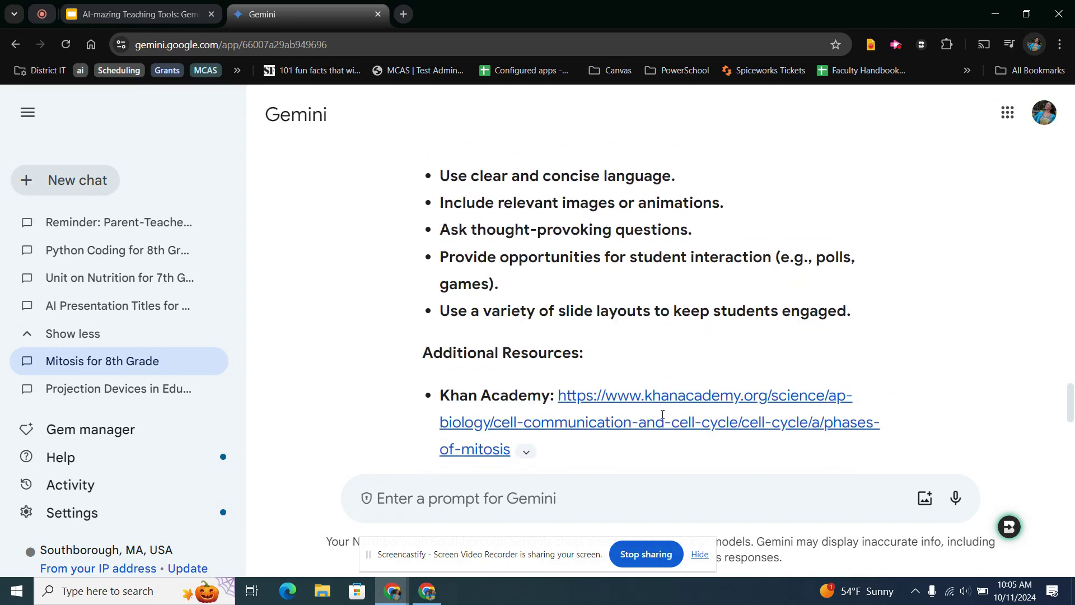
pyautogui.scroll(-4, 663, 414)
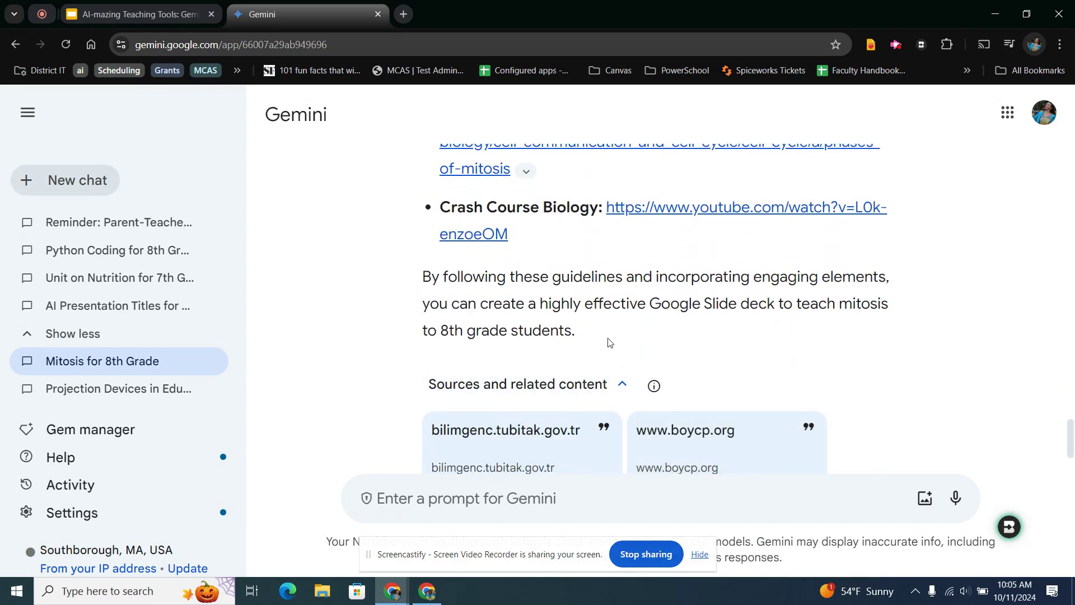
pyautogui.scroll(-2, 482, 399)
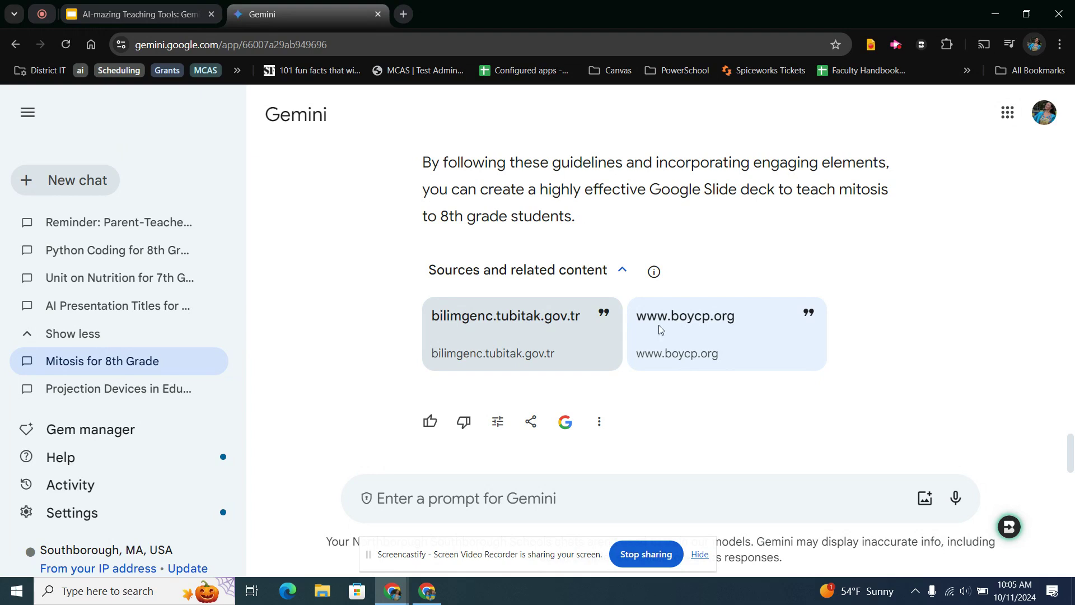
pyautogui.scroll(1, 749, 274)
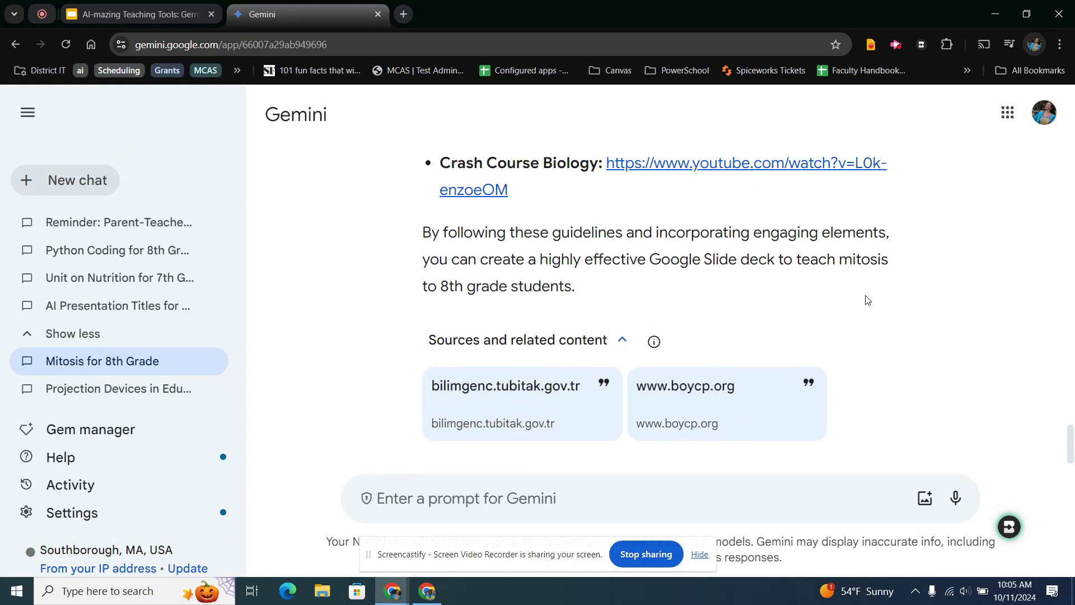
pyautogui.scroll(-1, 896, 330)
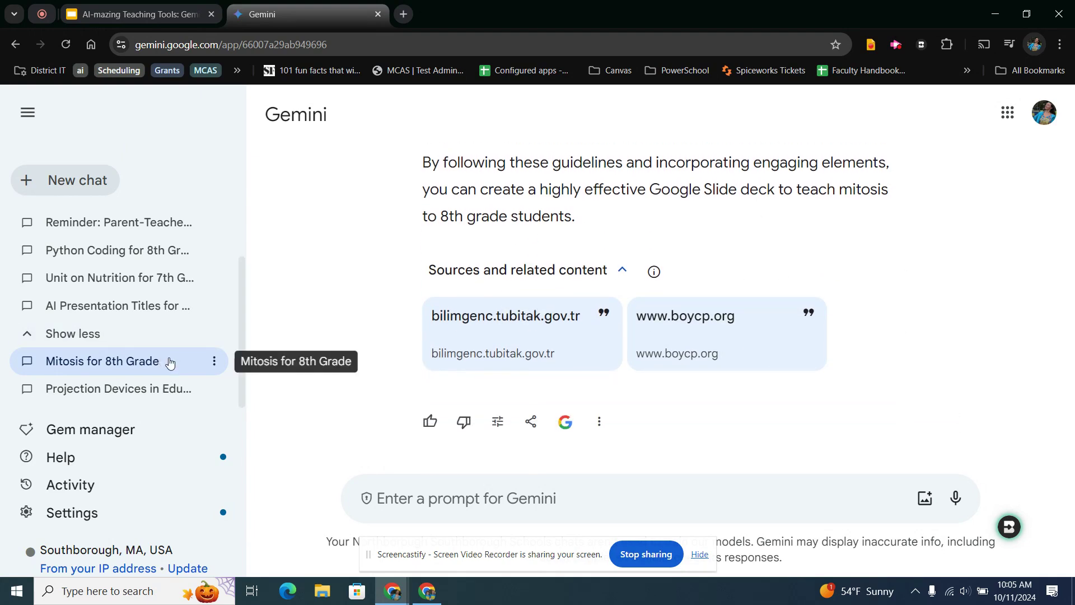
# Step: Send the follow-up prompt "can you add images to each slide" in the mitosis chat
pyautogui.click(636, 499)
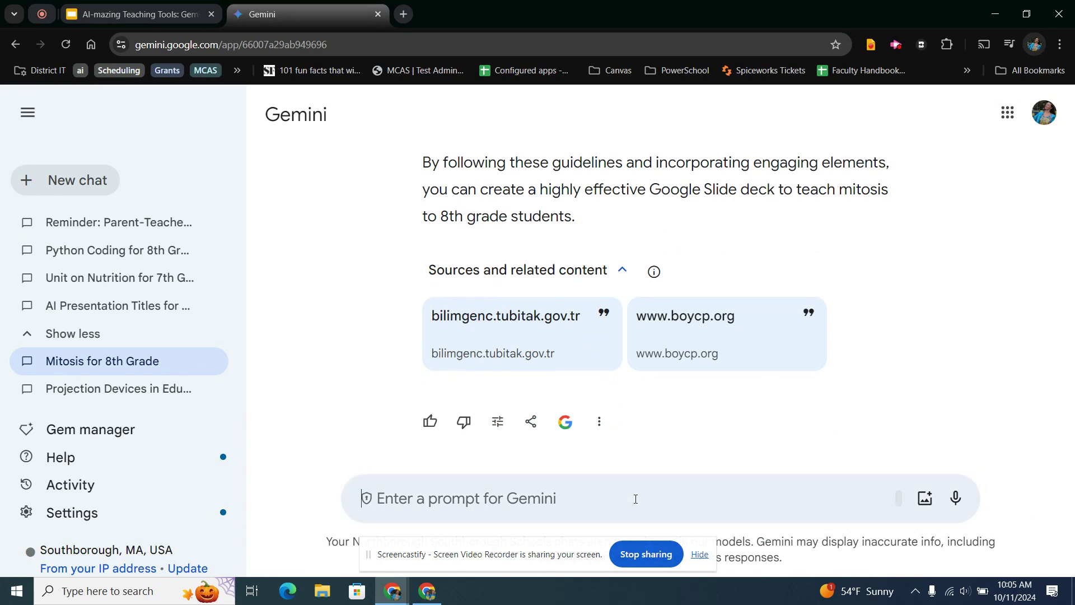
pyautogui.write('can you add ')
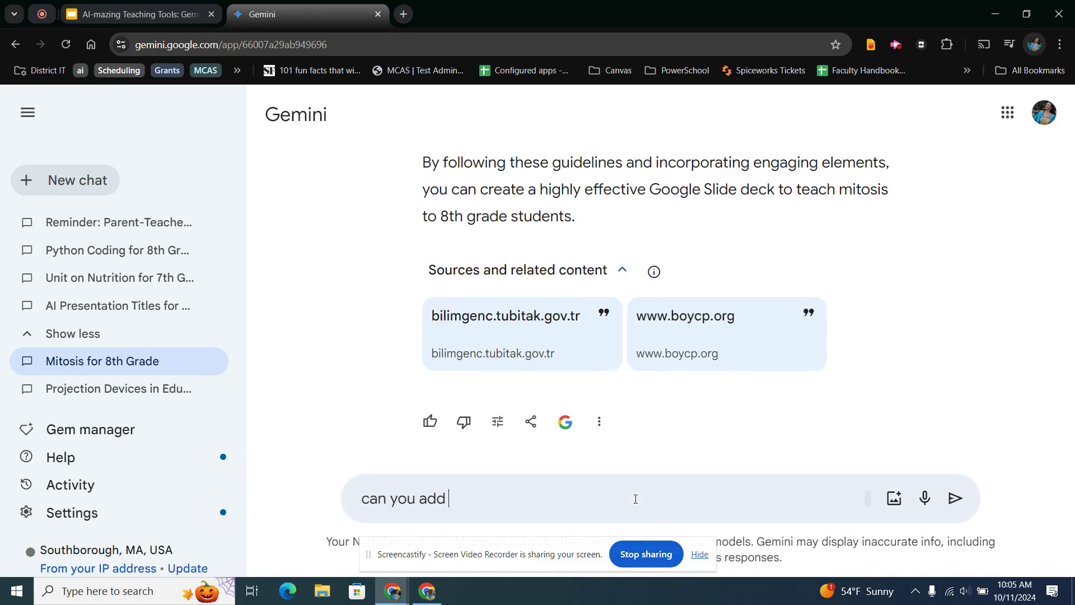
pyautogui.write('images to each slide')
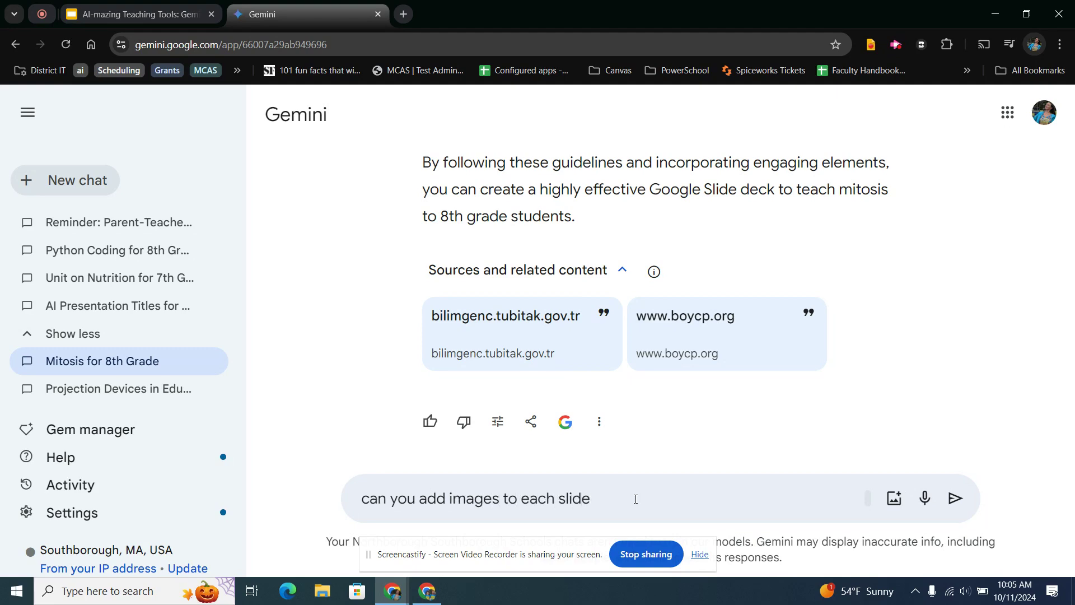
pyautogui.press('Return')
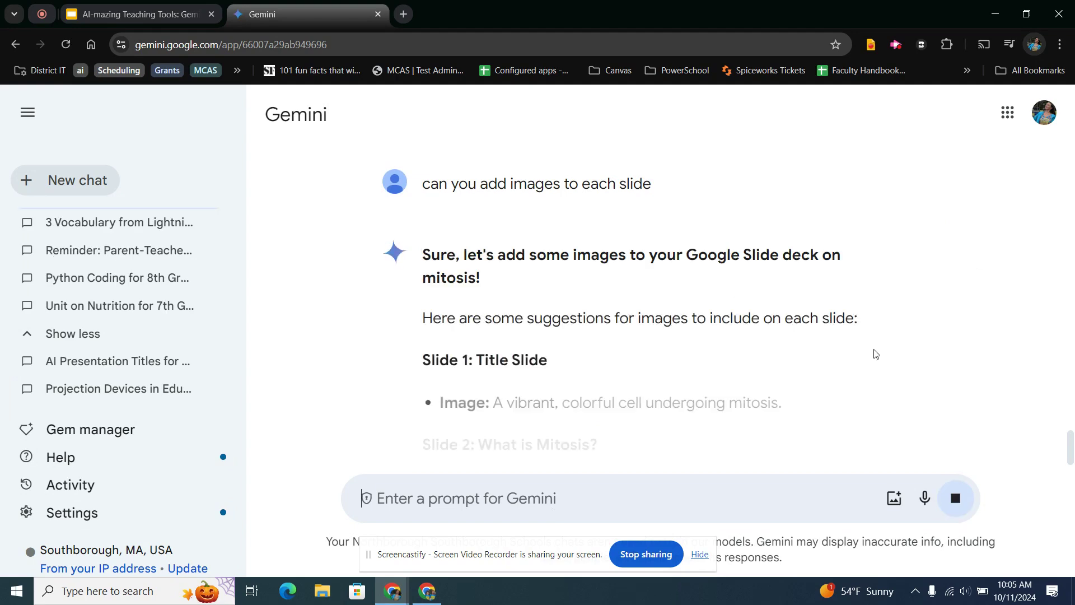
# Step: Select the Slide 1 image suggestion "A vibrant, colorful cell undergoing mitosis" and move the screen-sharing bar away from the prompt area
pyautogui.scroll(-3, 833, 398)
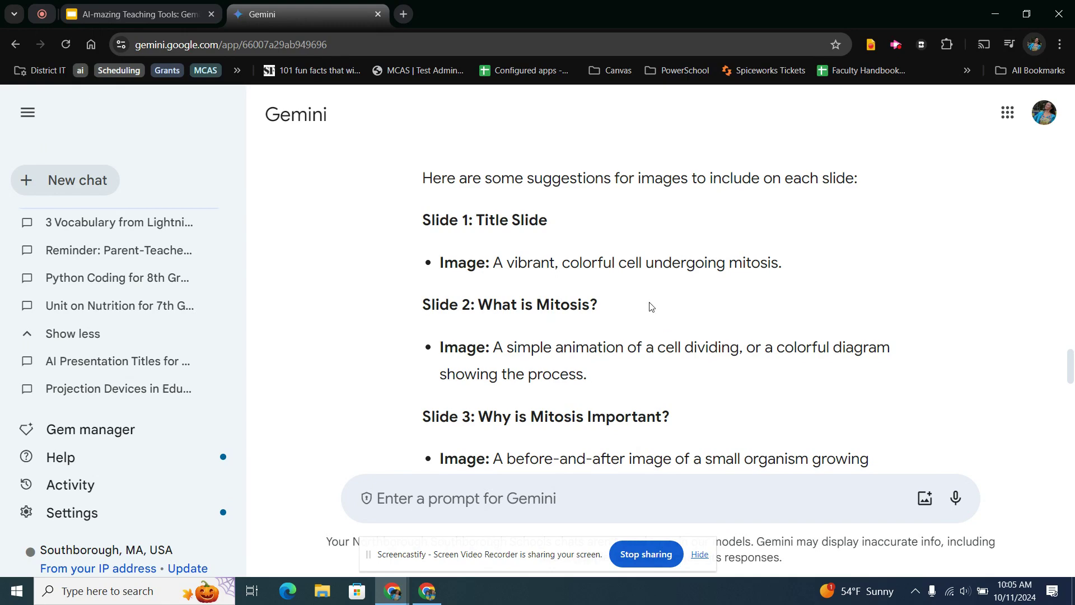
pyautogui.moveTo(495, 262); pyautogui.dragTo(779, 269)
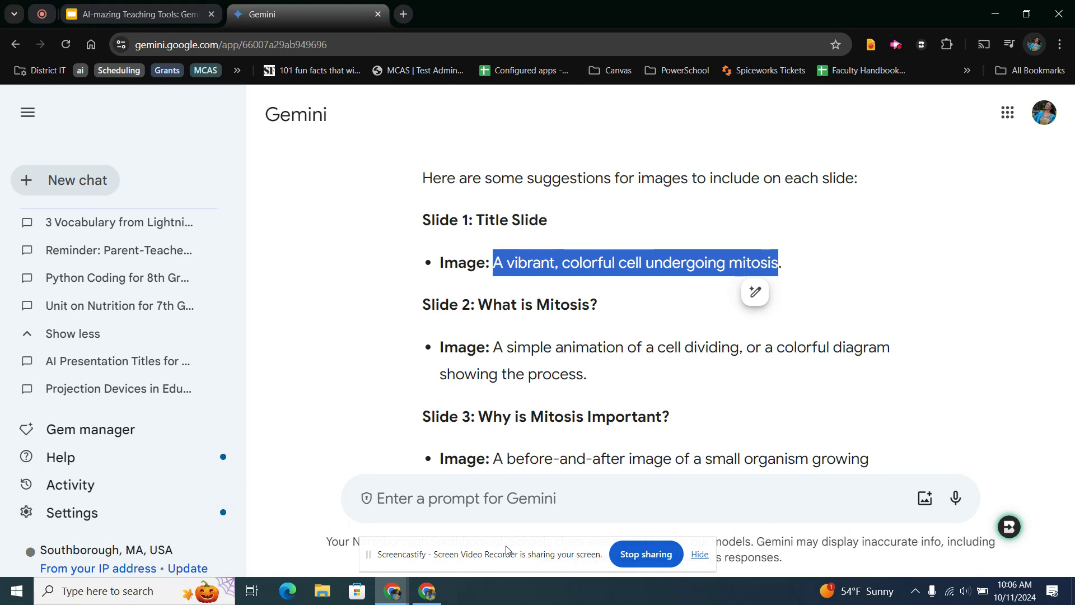
pyautogui.moveTo(510, 569); pyautogui.dragTo(918, 590)
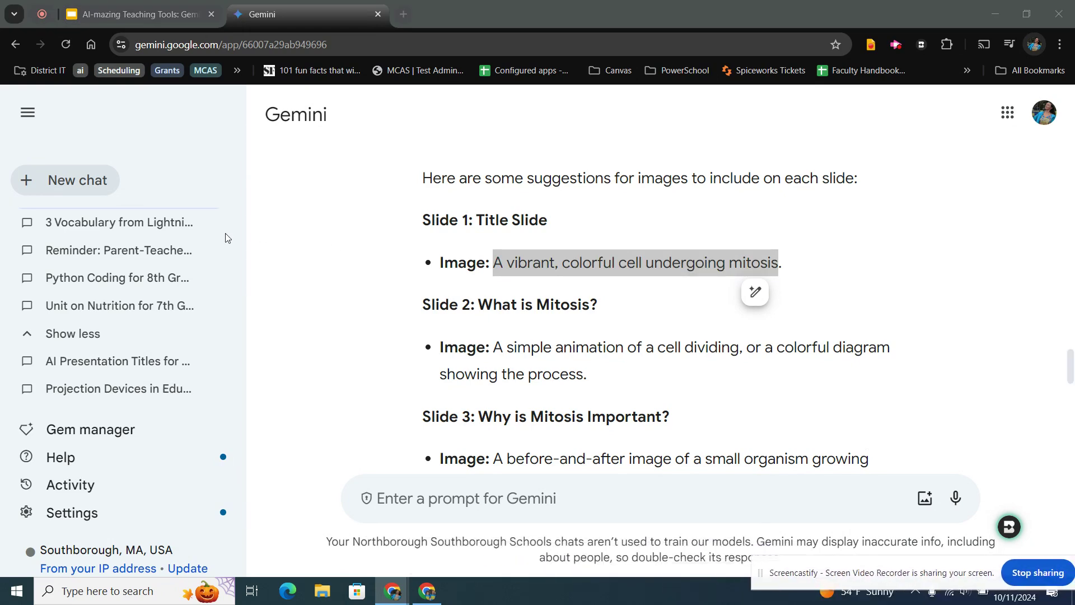